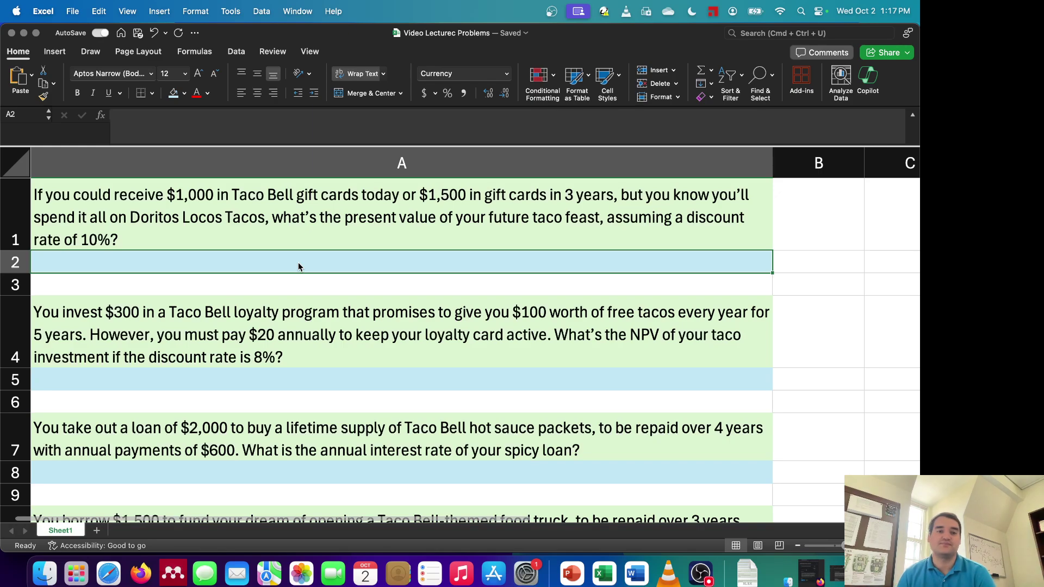
- Enter =PV(10%,3,0,-1500) in A2 so the $1,500 gift cards show a present value of $1,126.97
type("=")
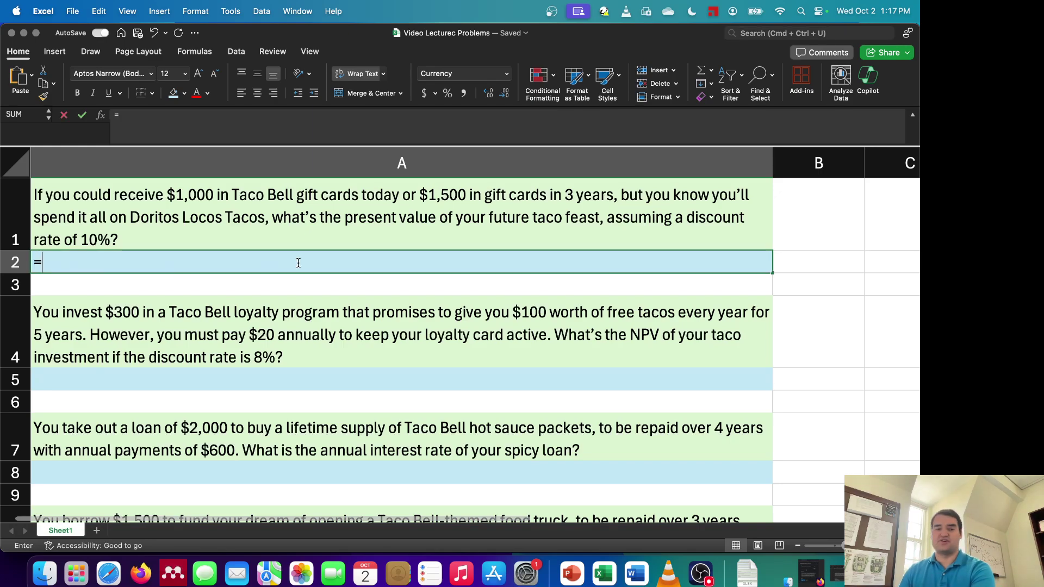
type("pv(")
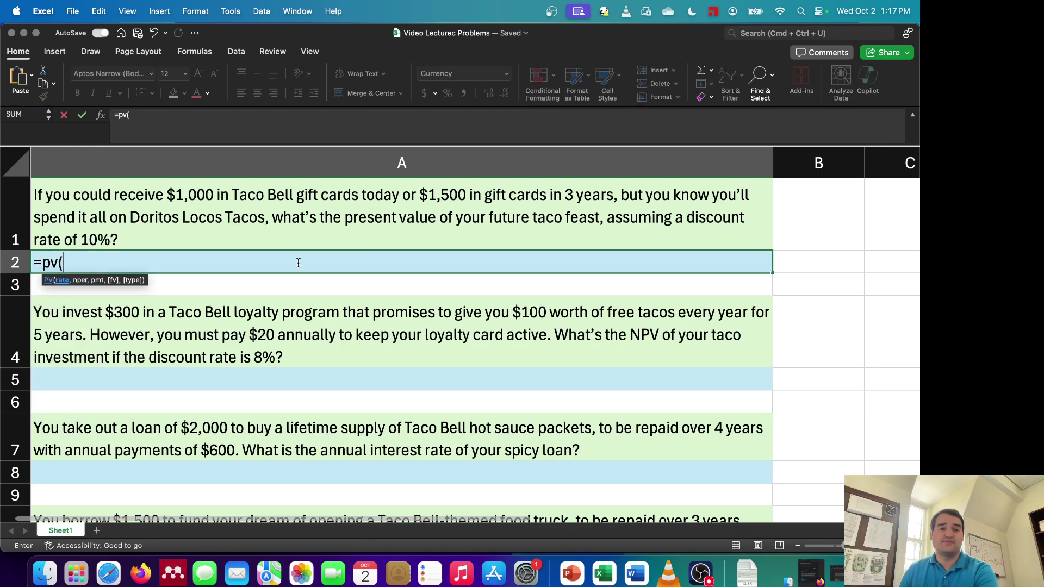
type("10")
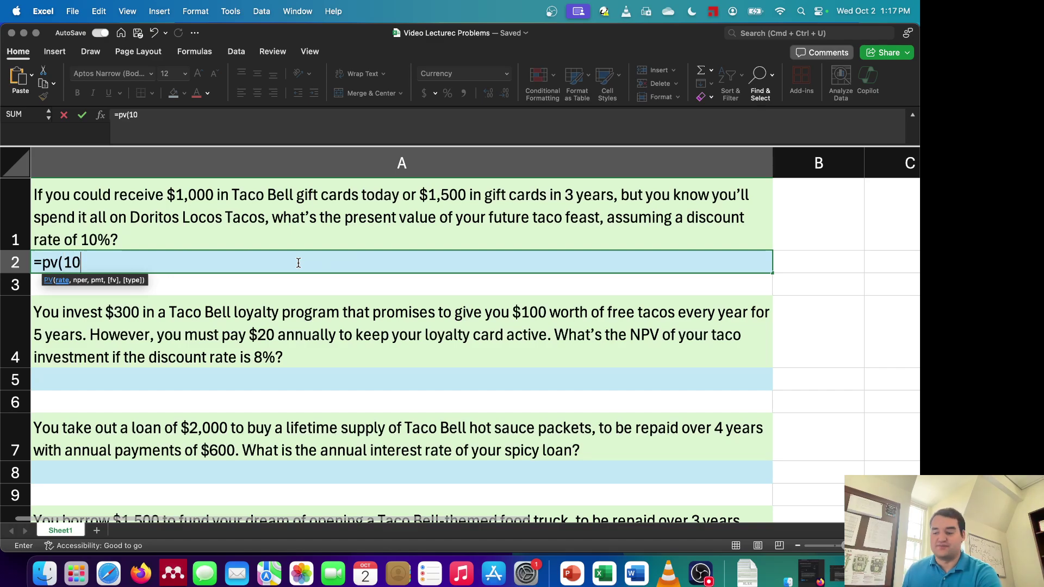
type("%,")
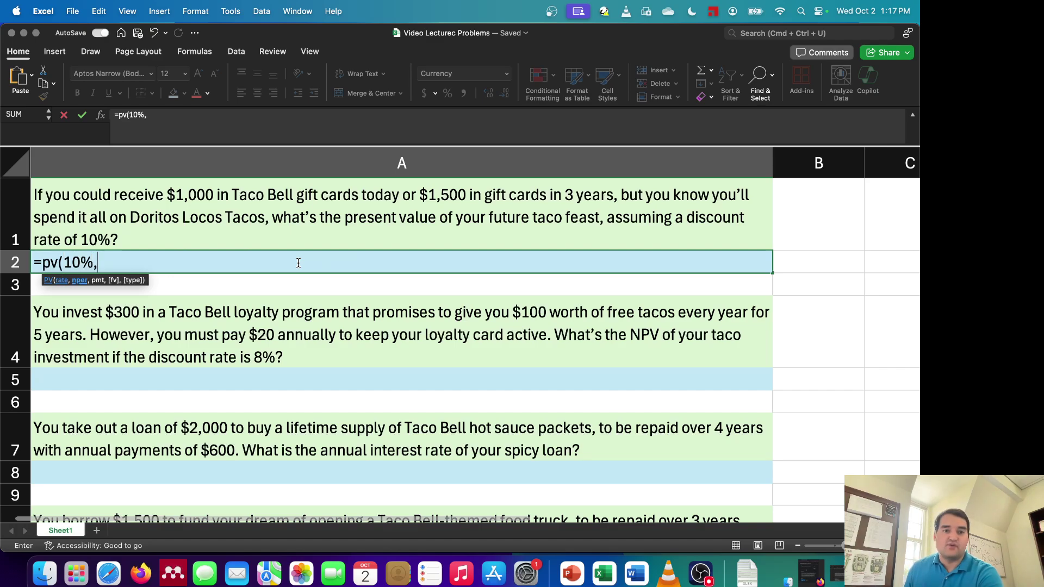
type("3,0,-1500")
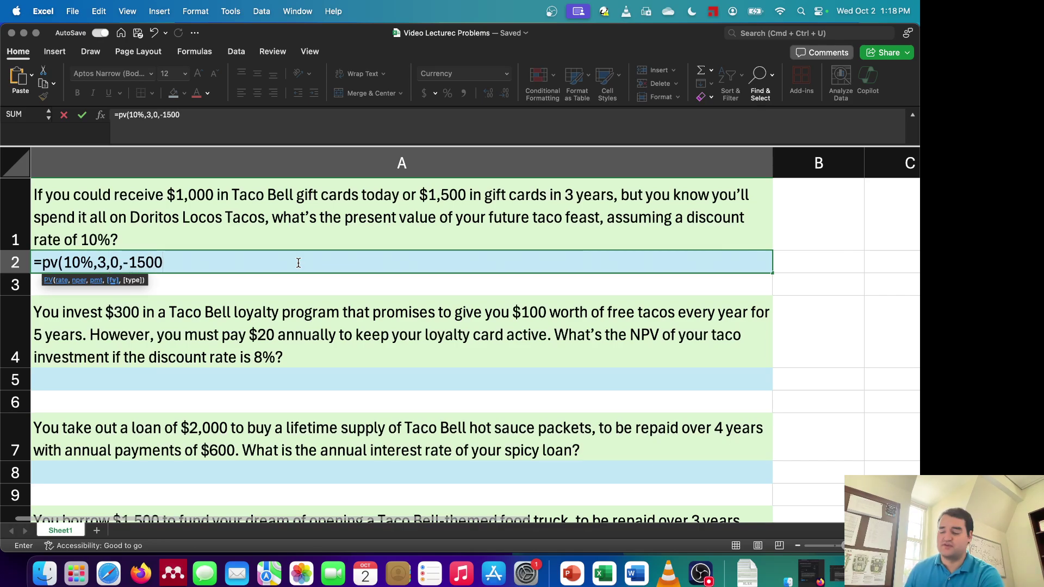
type(")")
key("Return")
left_click(298, 262)
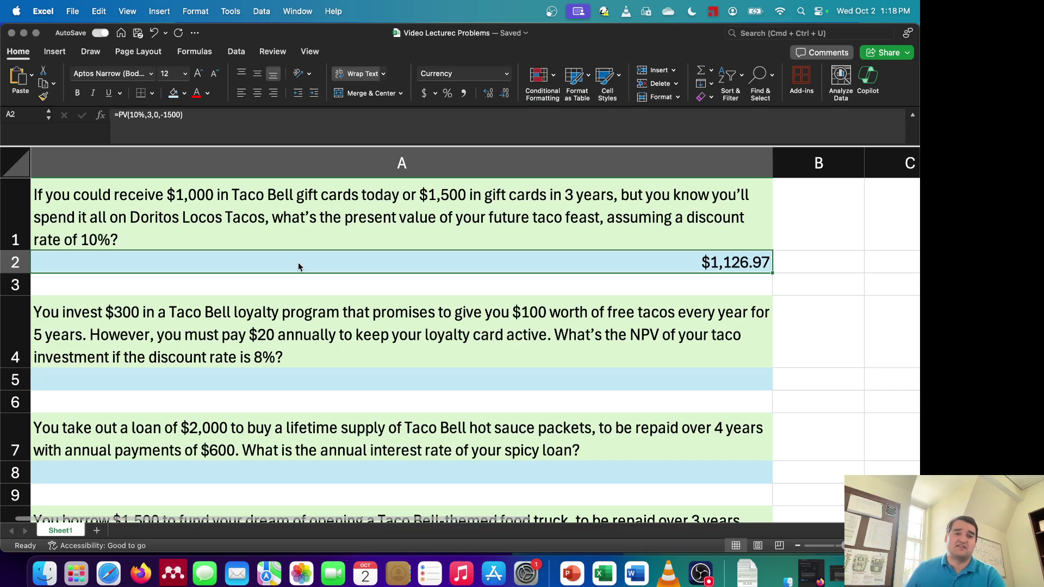
left_click(358, 385)
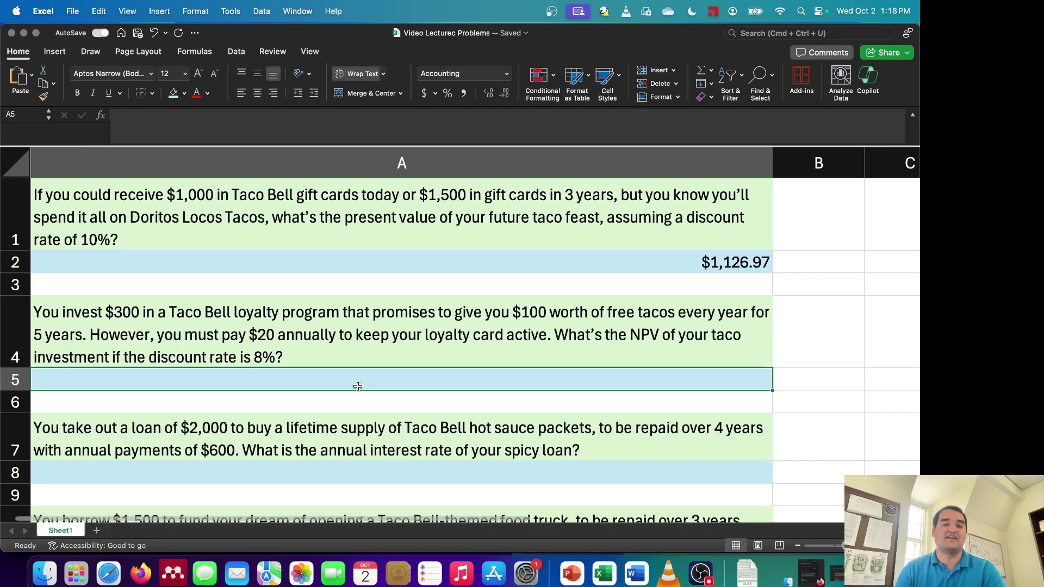
- Enter =NPV(8%,80,80,80,80,80)-300 in A5 to get the loyalty program NPV of $19.42
type("=npv(")
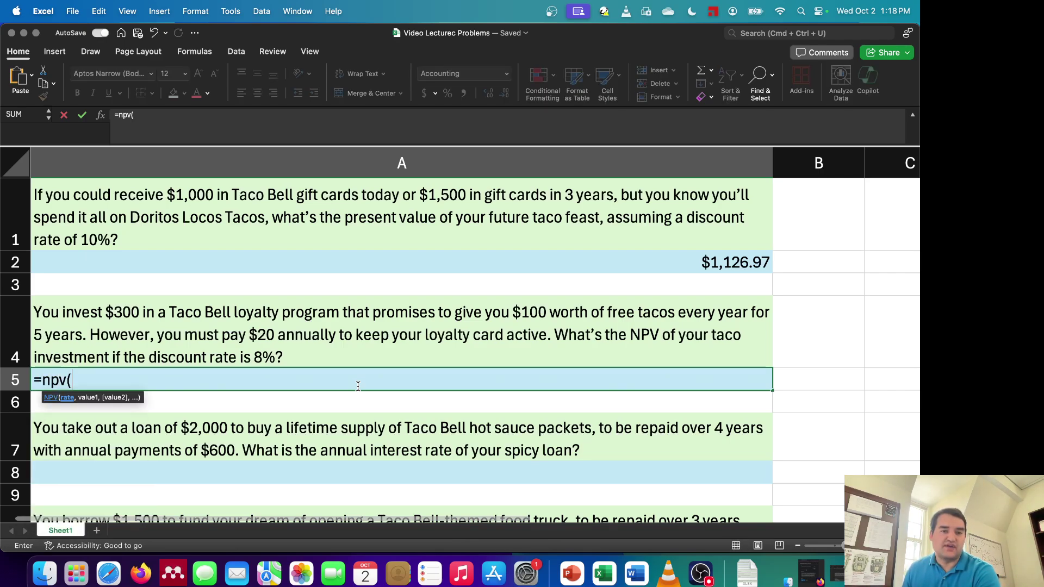
type("8")
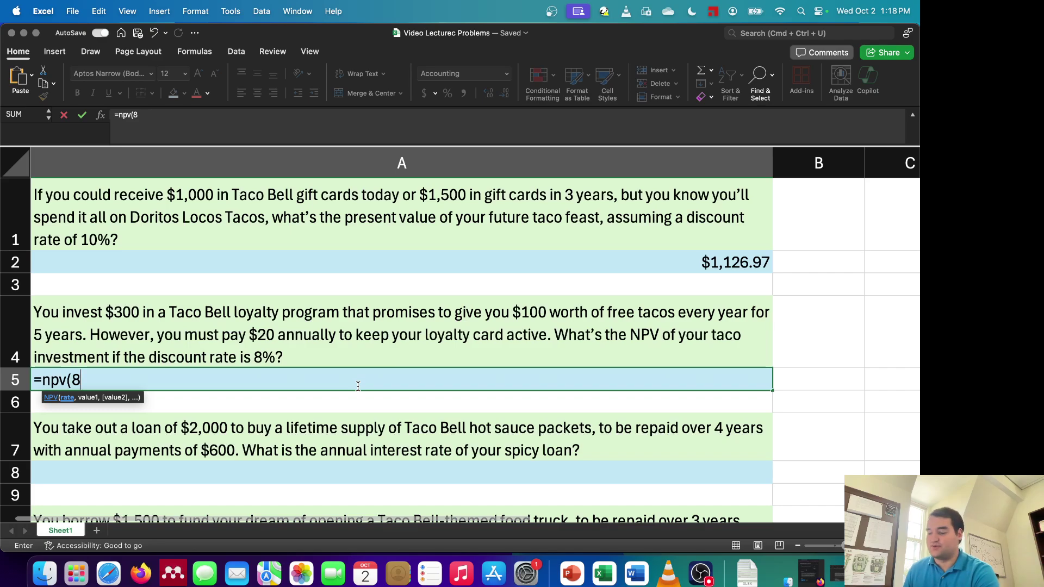
type("%,")
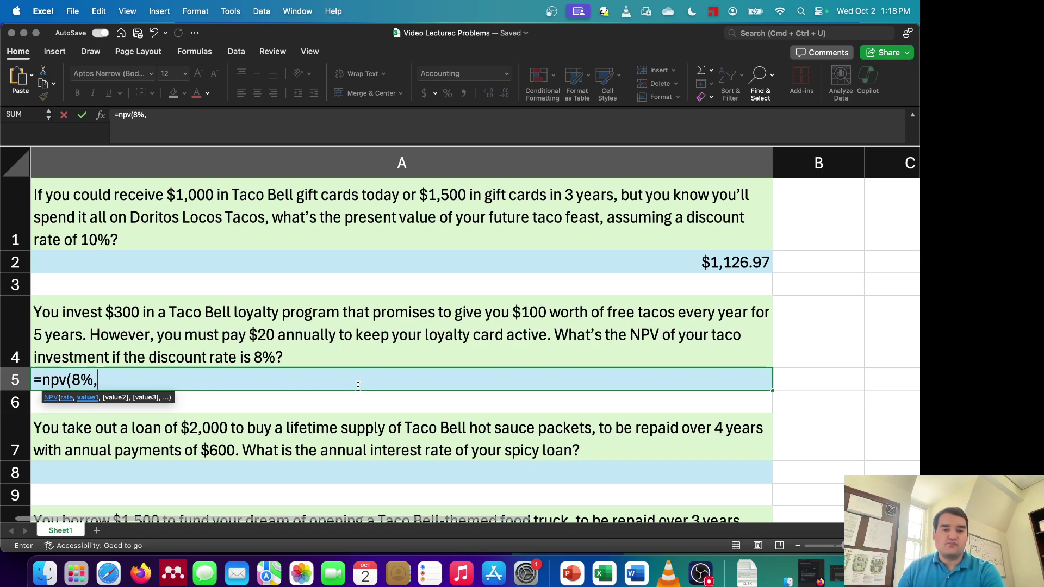
type("80,80,80")
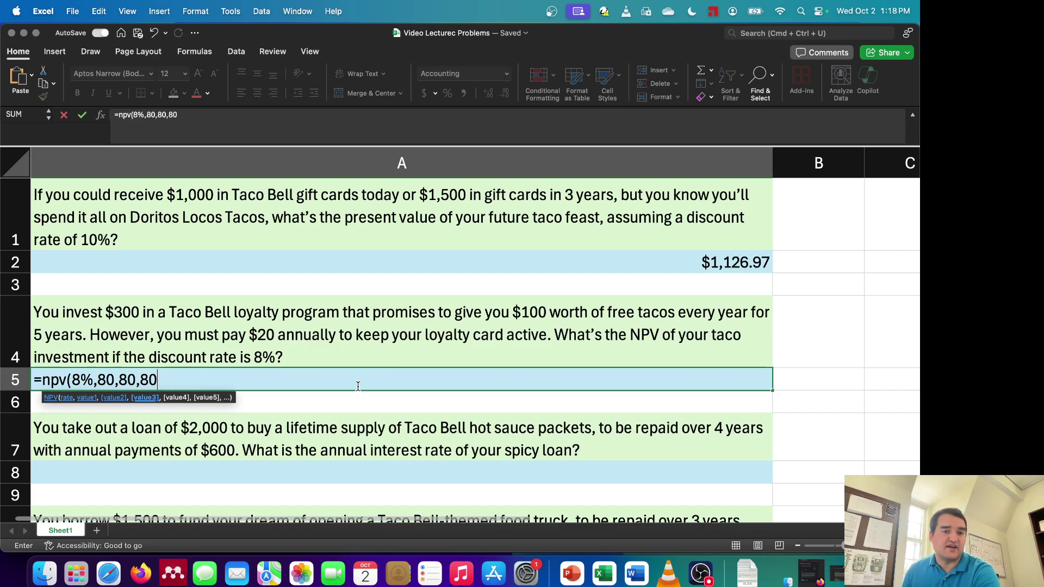
type(",80,80")
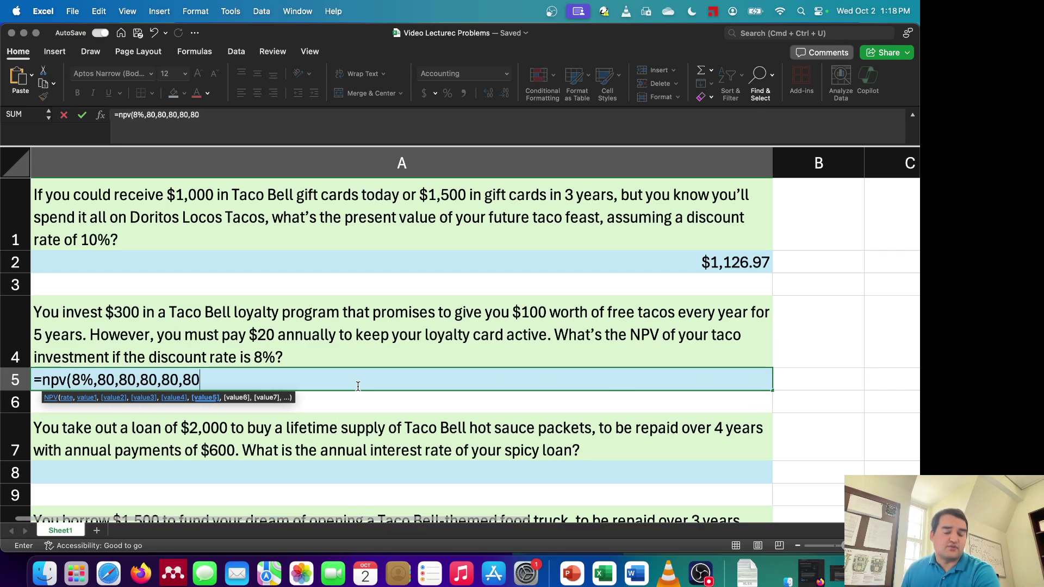
type(")")
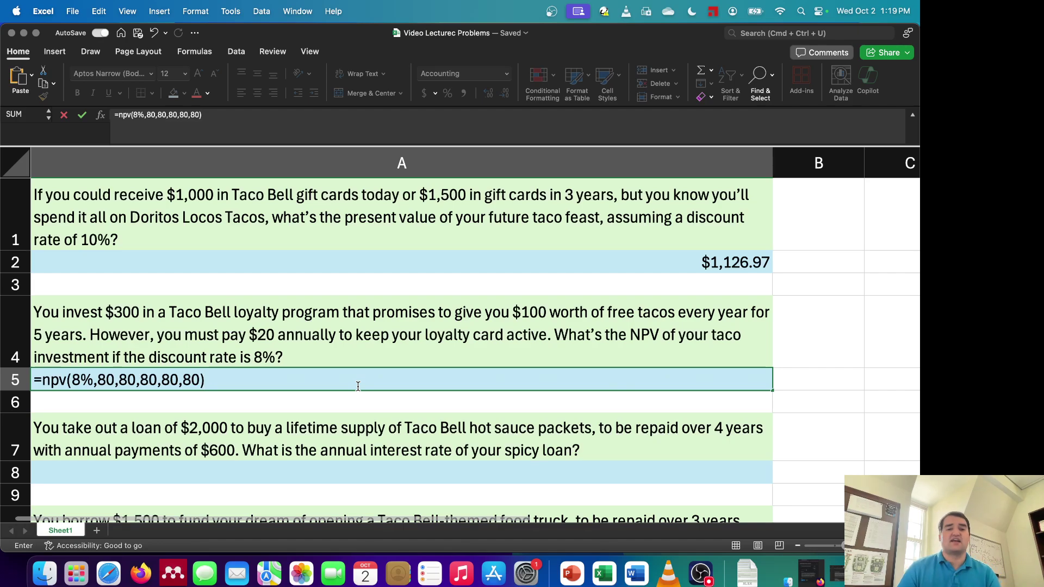
type("-3000")
key("BackSpace")
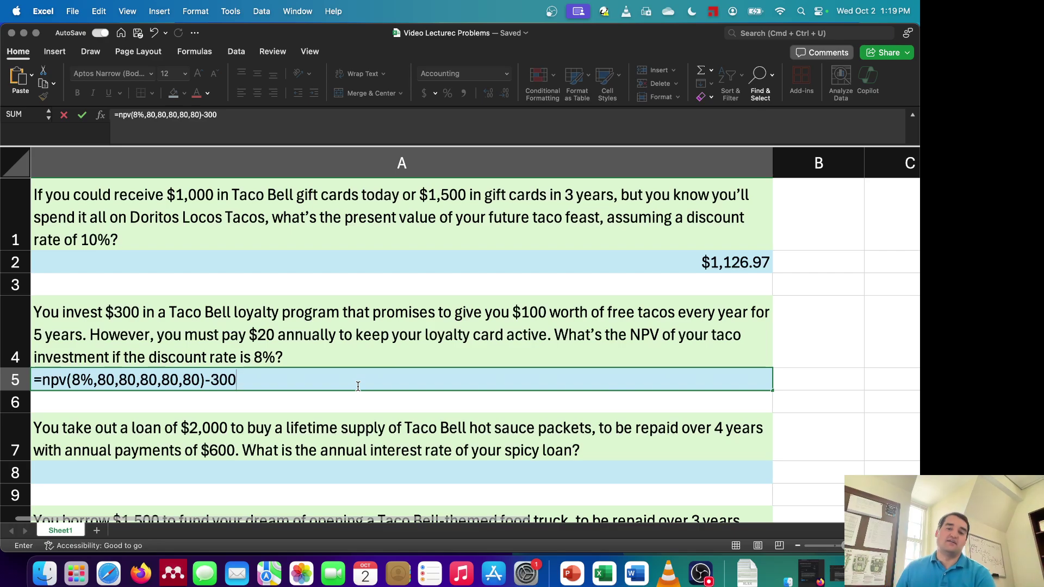
key("Return")
left_click(358, 387)
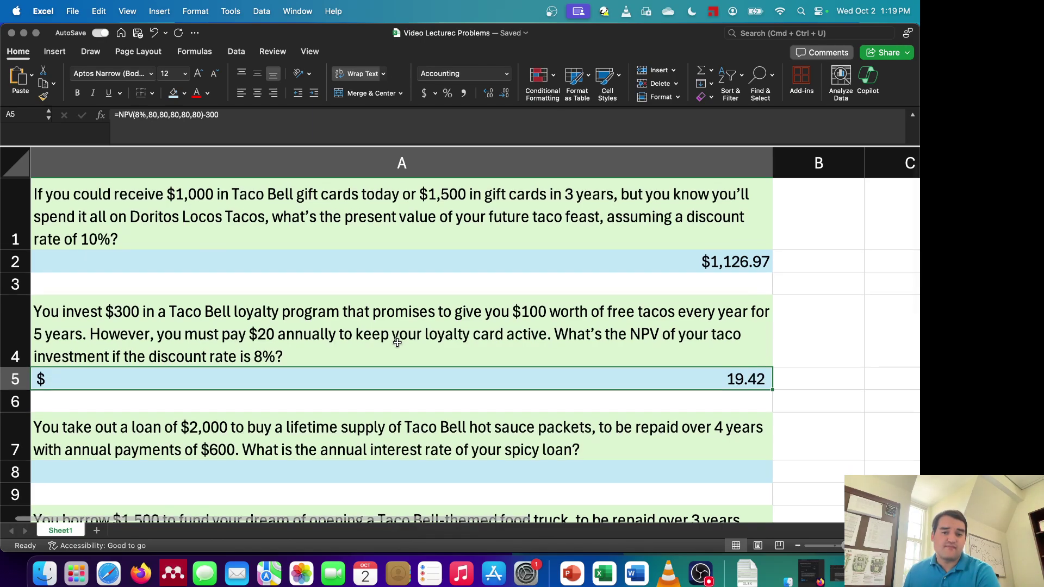
scroll(403, 368, "down", 4)
- Enter =RATE(4,600,-2000) in A8, giving the hot sauce loan rate of 7.71%
scroll(406, 375, "down", 1)
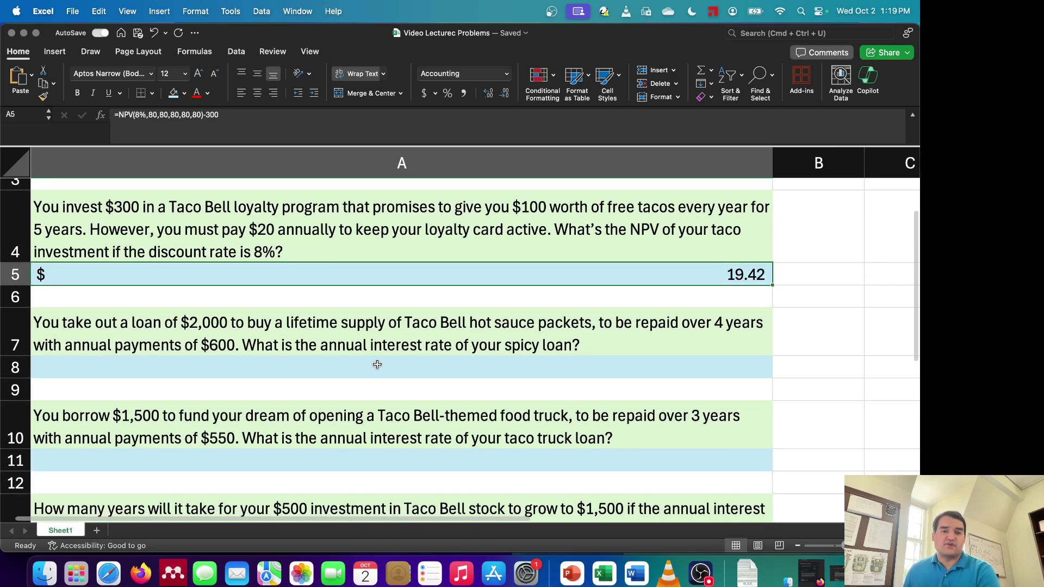
left_click(378, 364)
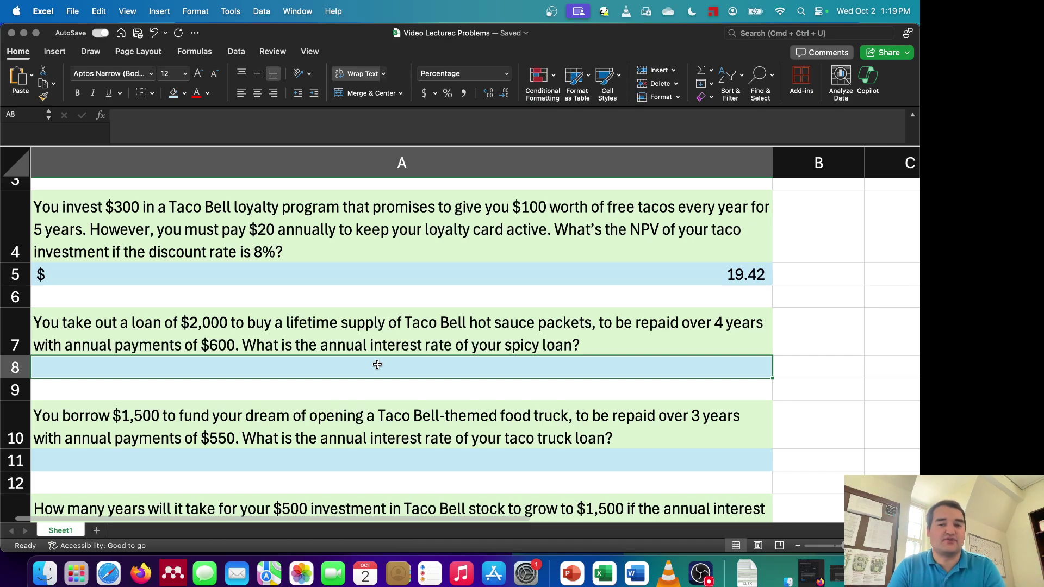
type("=")
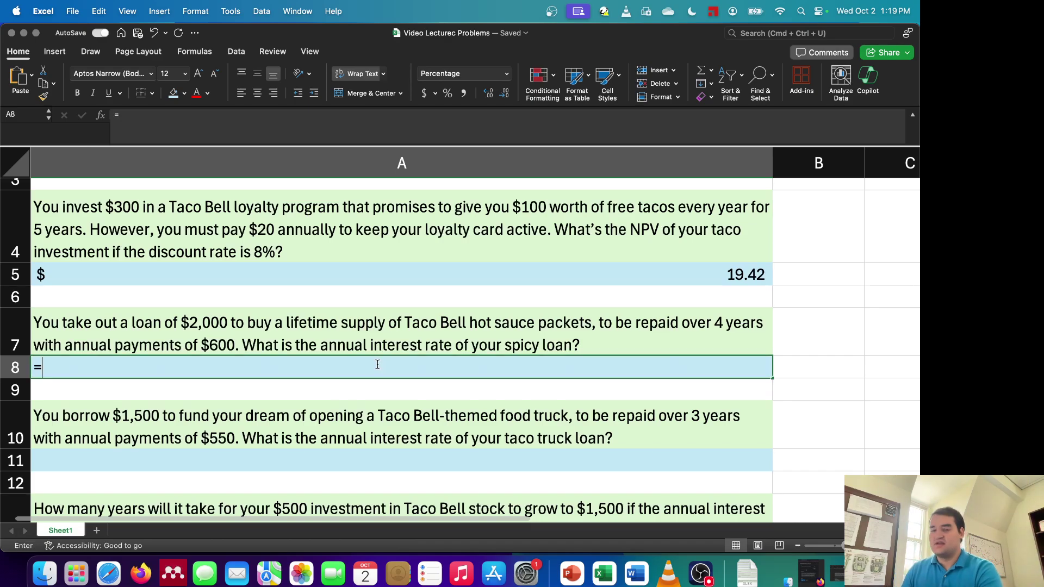
type("rate(")
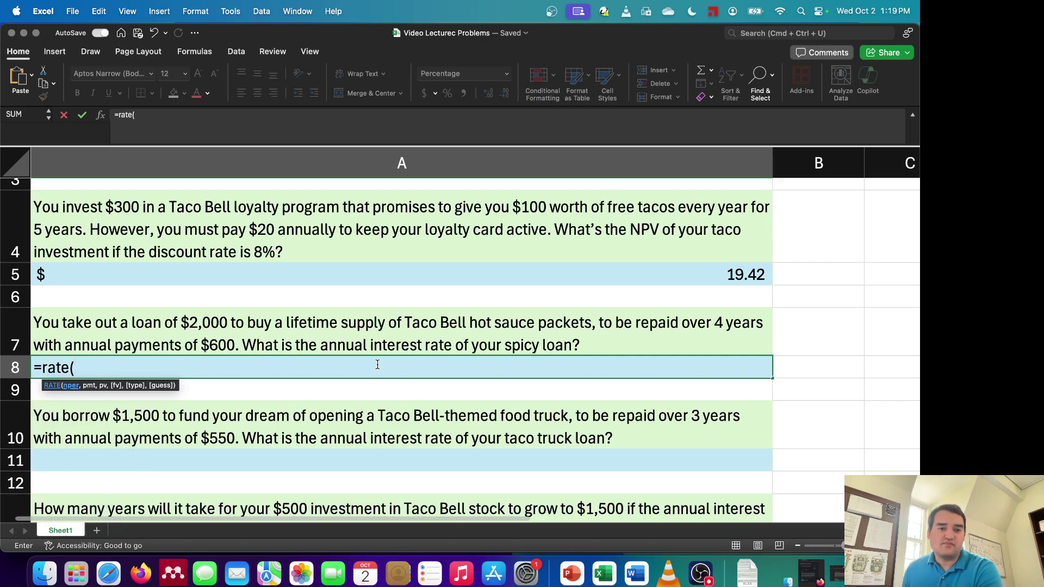
type("4")
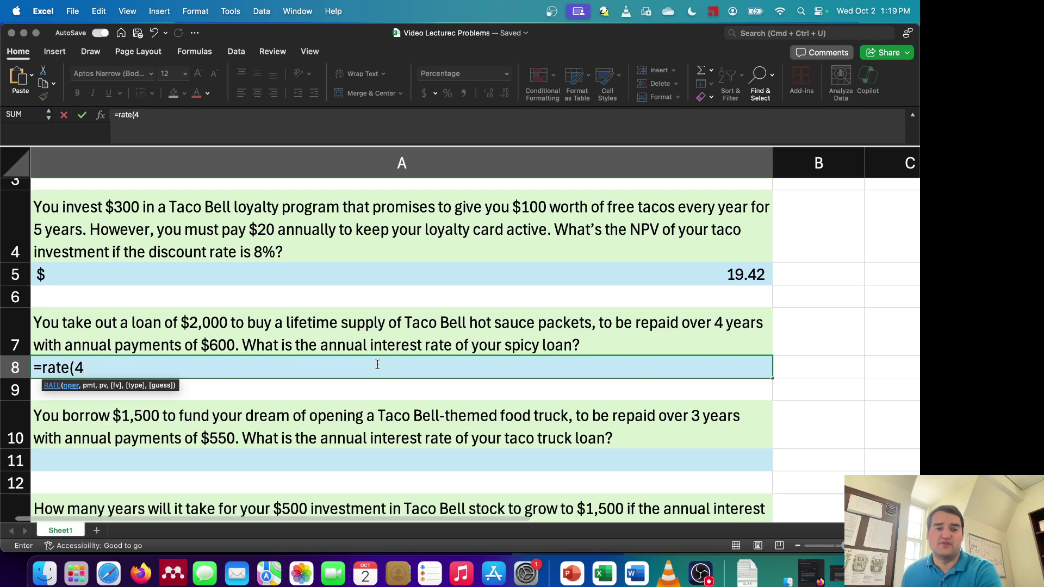
type(",")
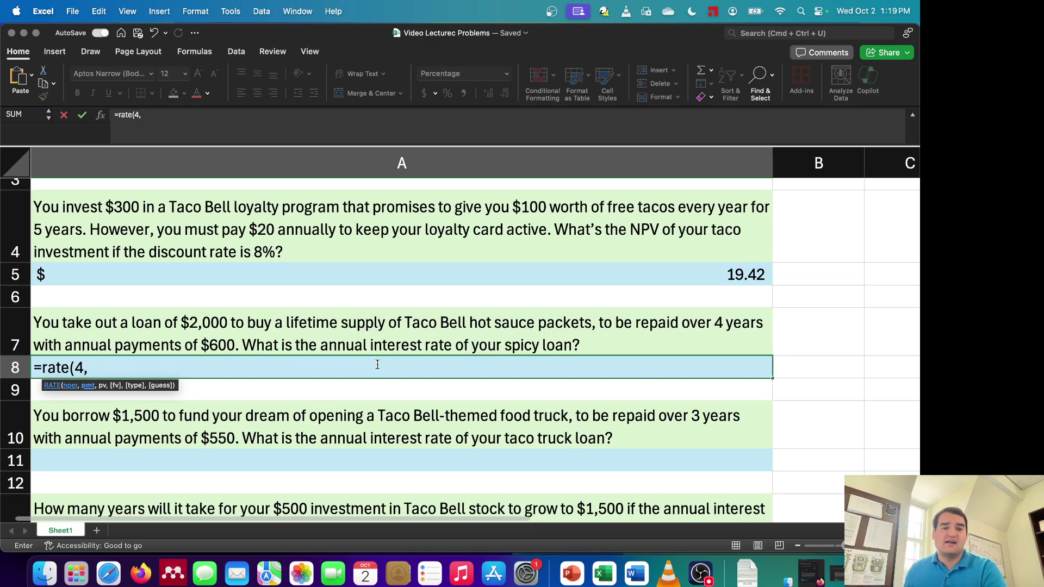
type("600")
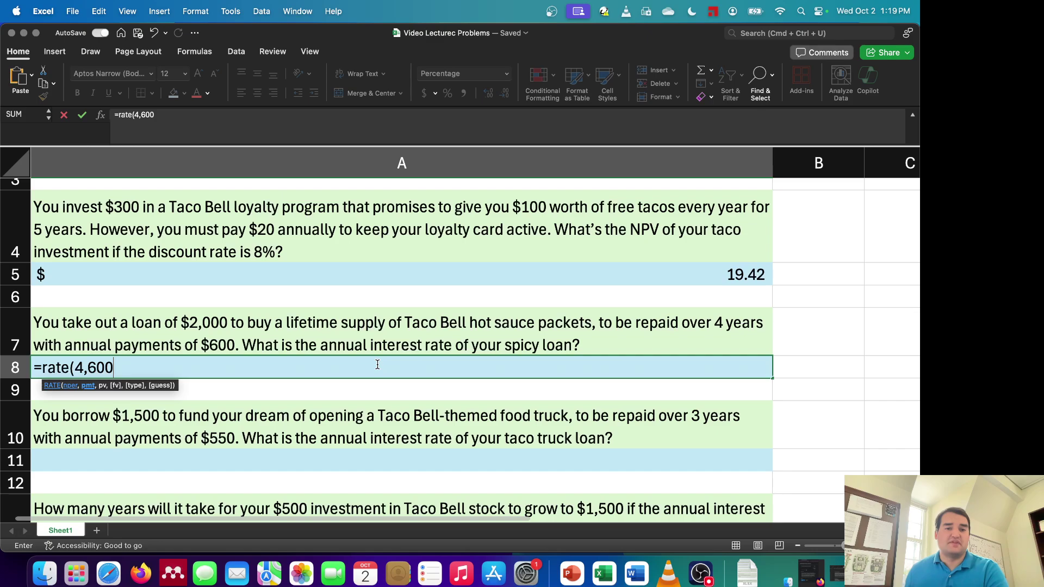
type(",")
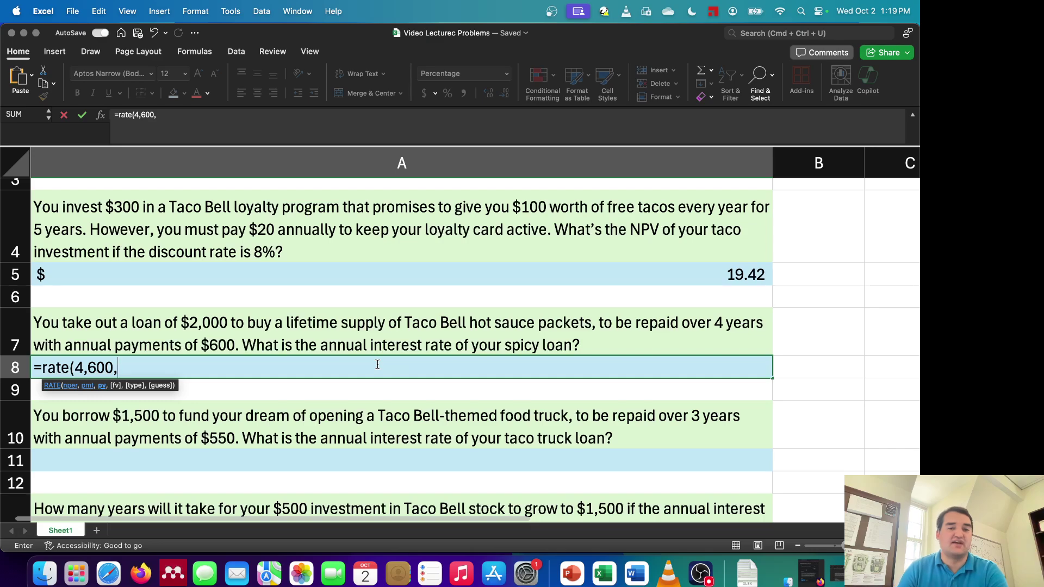
type("-2000)")
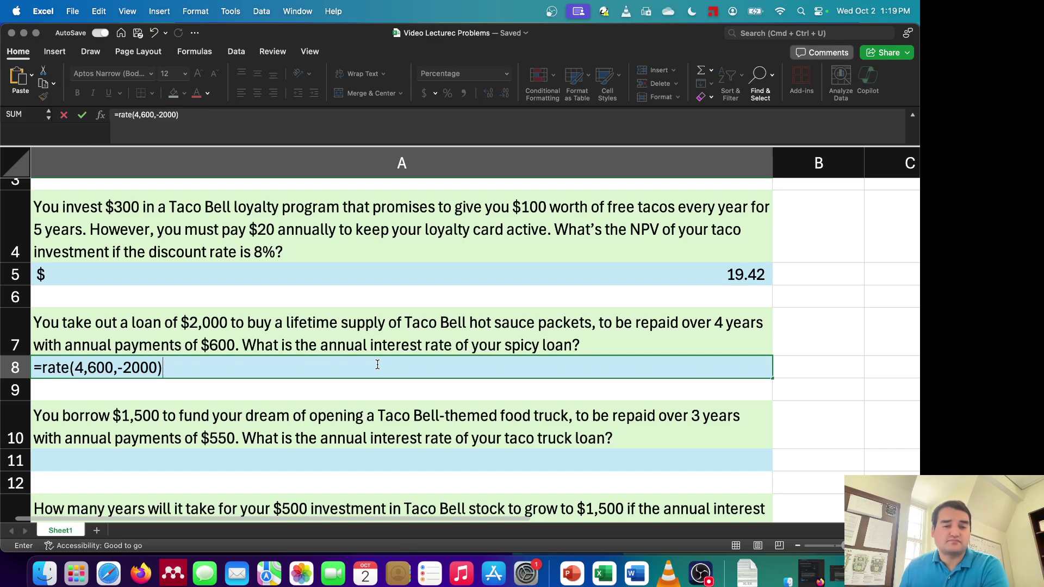
left_click(136, 115)
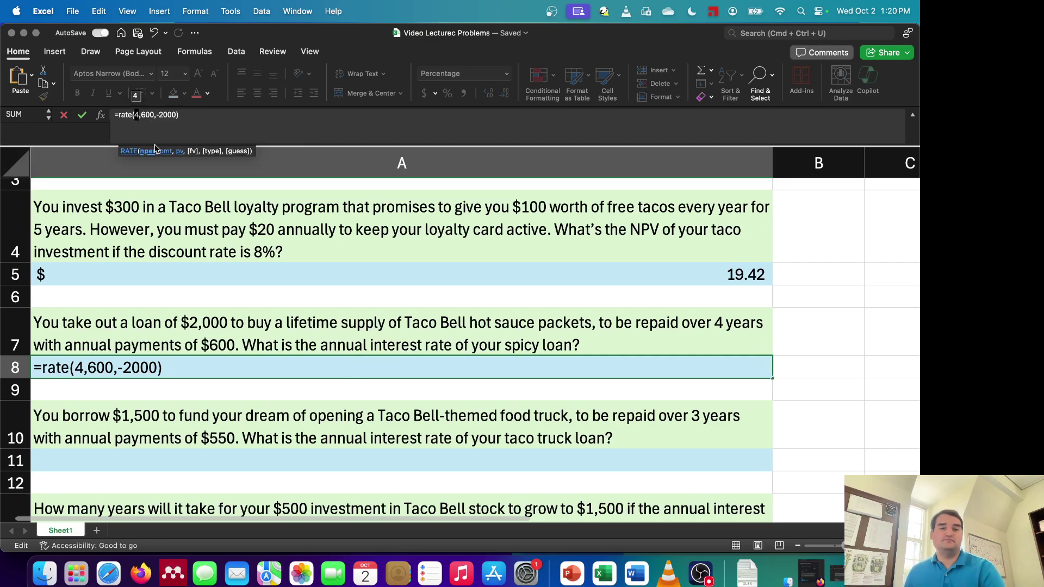
left_click(150, 115)
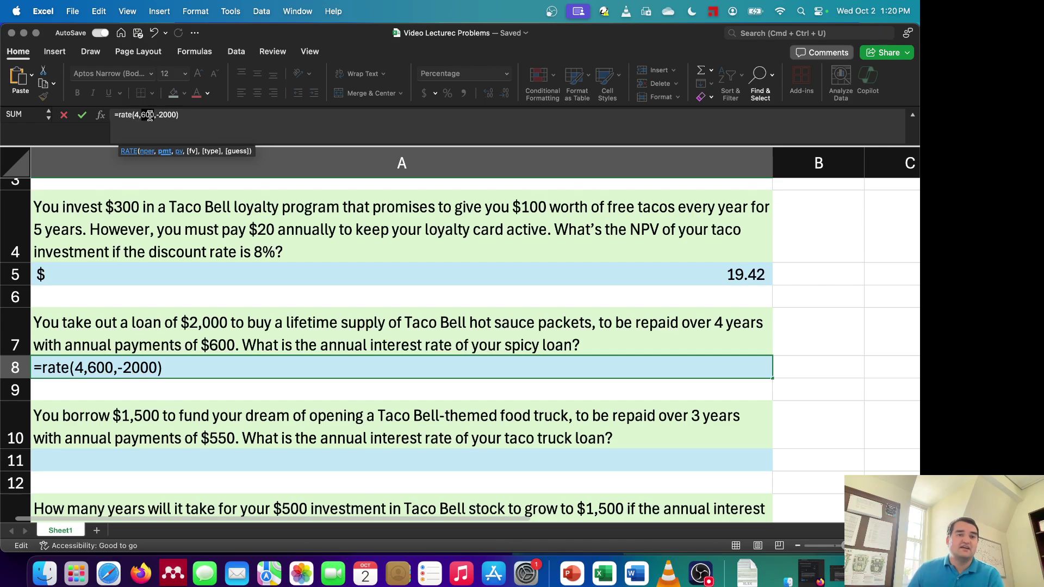
left_click(215, 114)
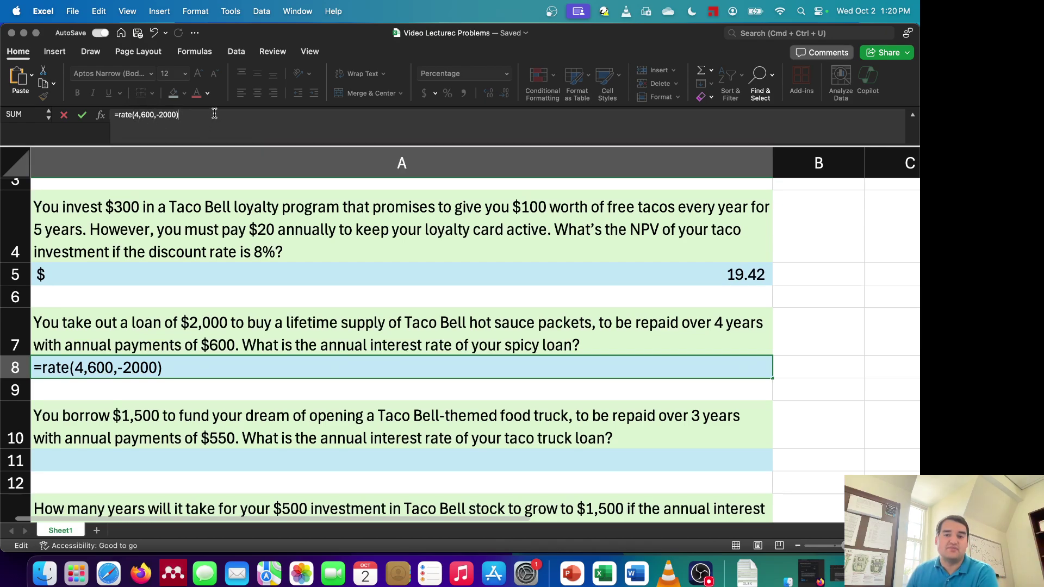
key("Return")
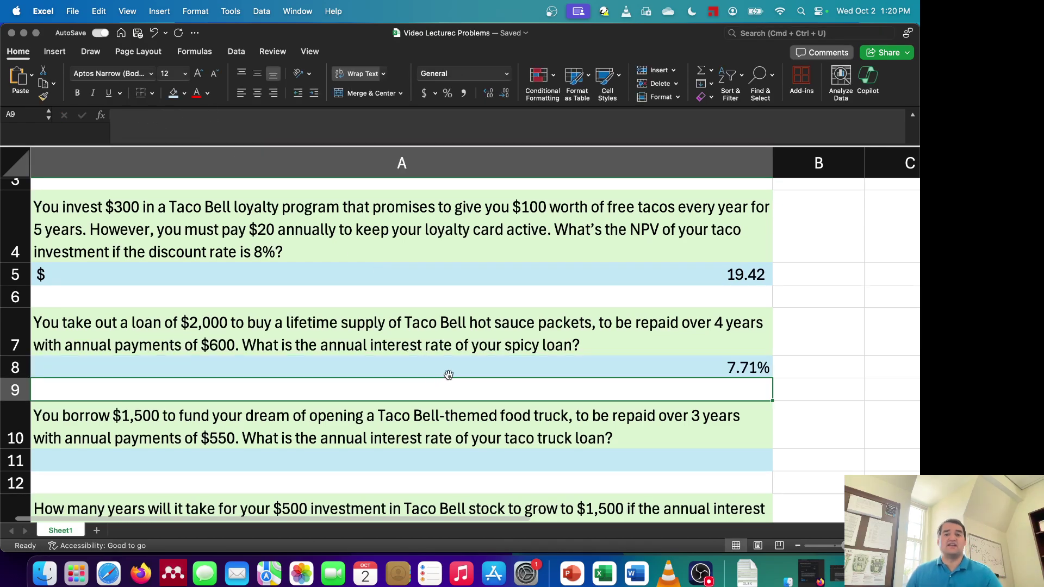
left_click(448, 358)
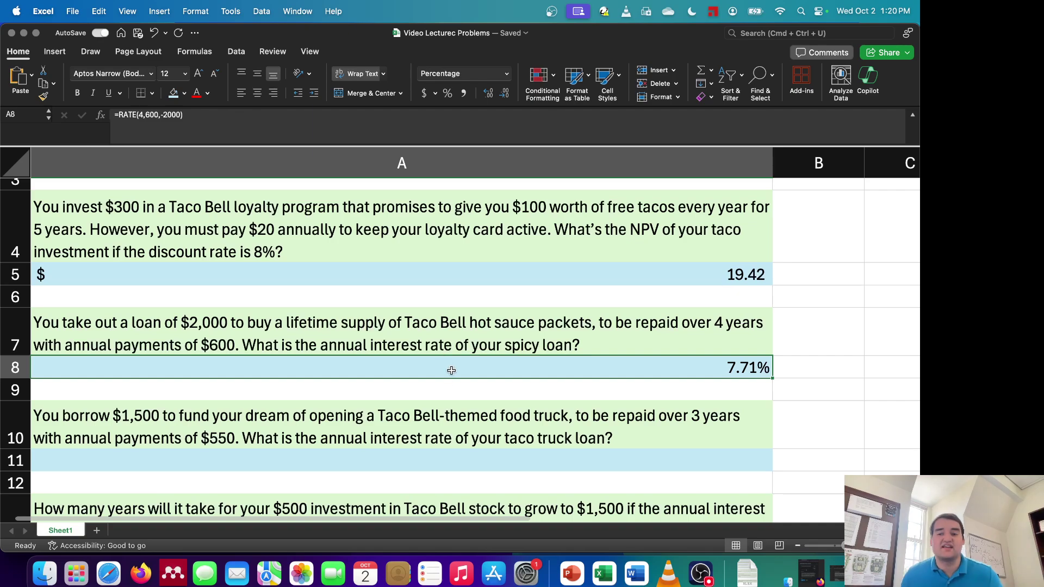
- Enter =RATE(3,550,-1500) in A11, giving the taco truck loan rate of 4.92%
left_click(459, 458)
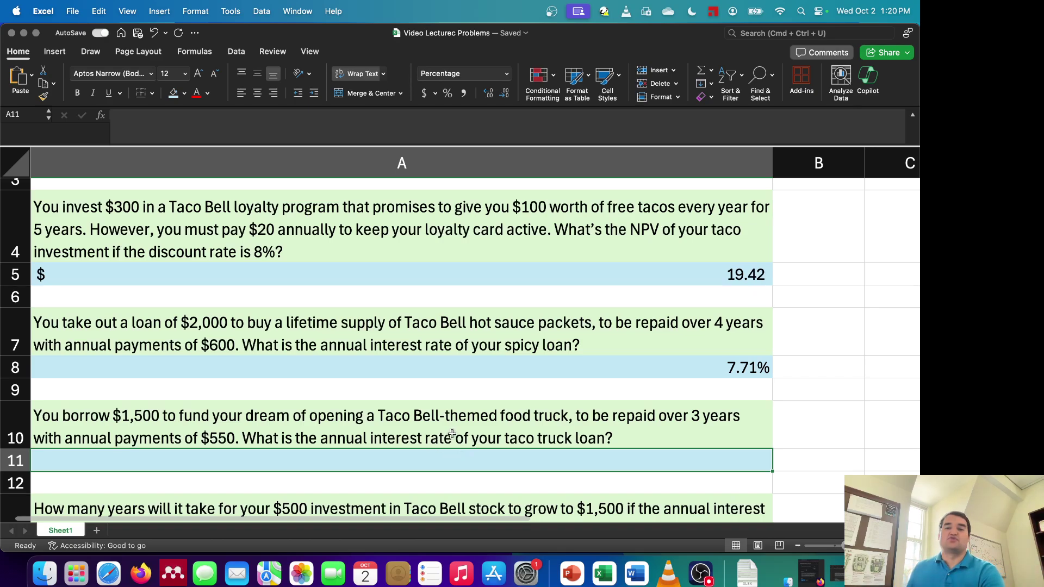
scroll(446, 421, "down", 3)
scroll(451, 415, "down", 1)
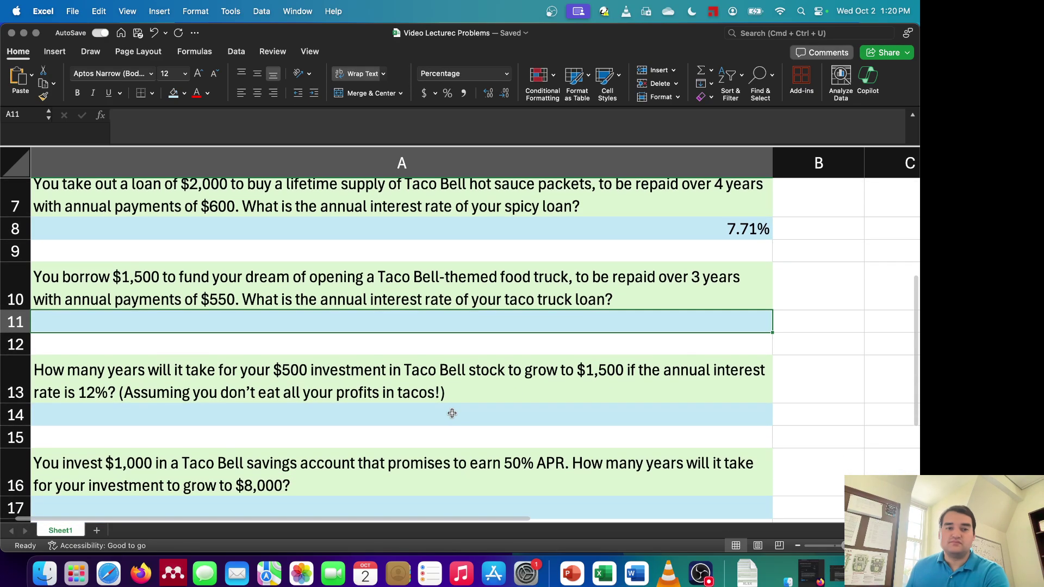
type("=rate(")
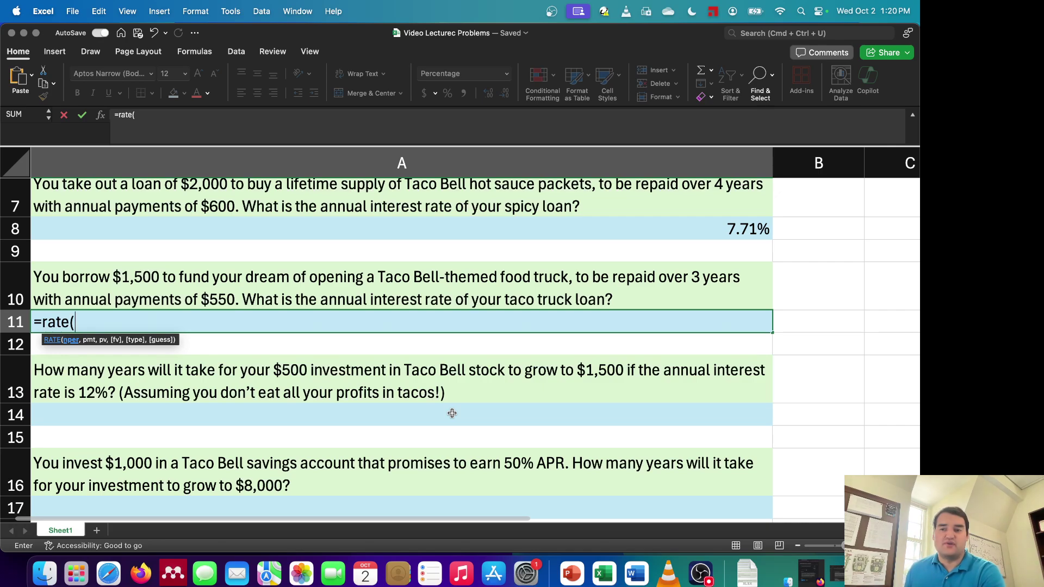
type("3,")
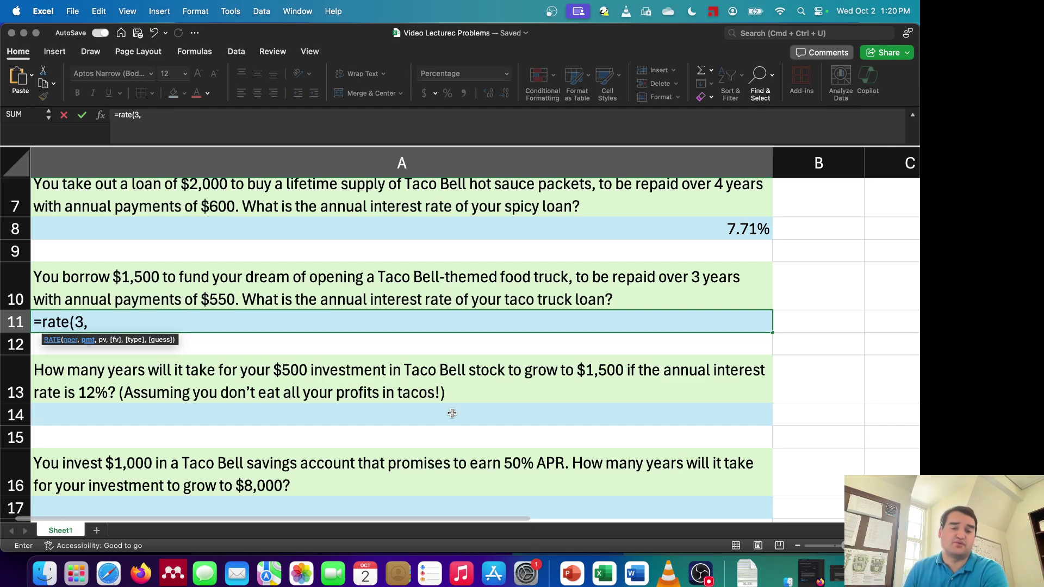
type("550,-")
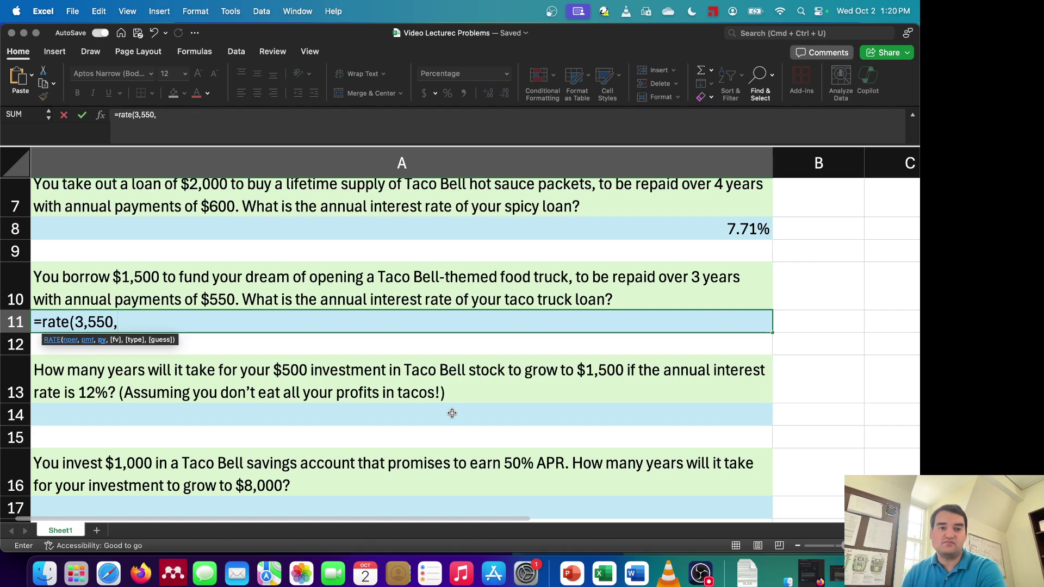
type("15")
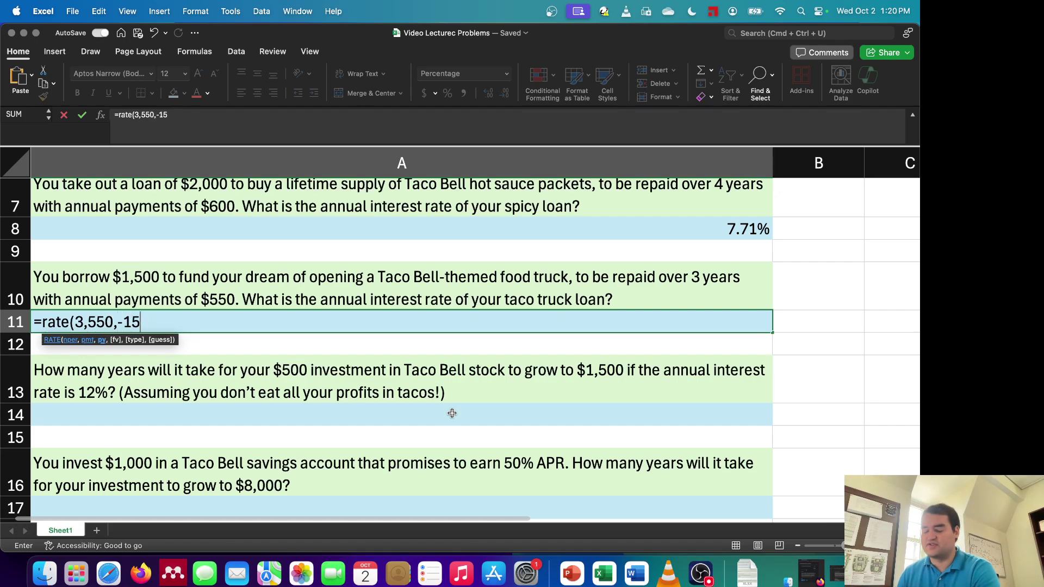
type("00)")
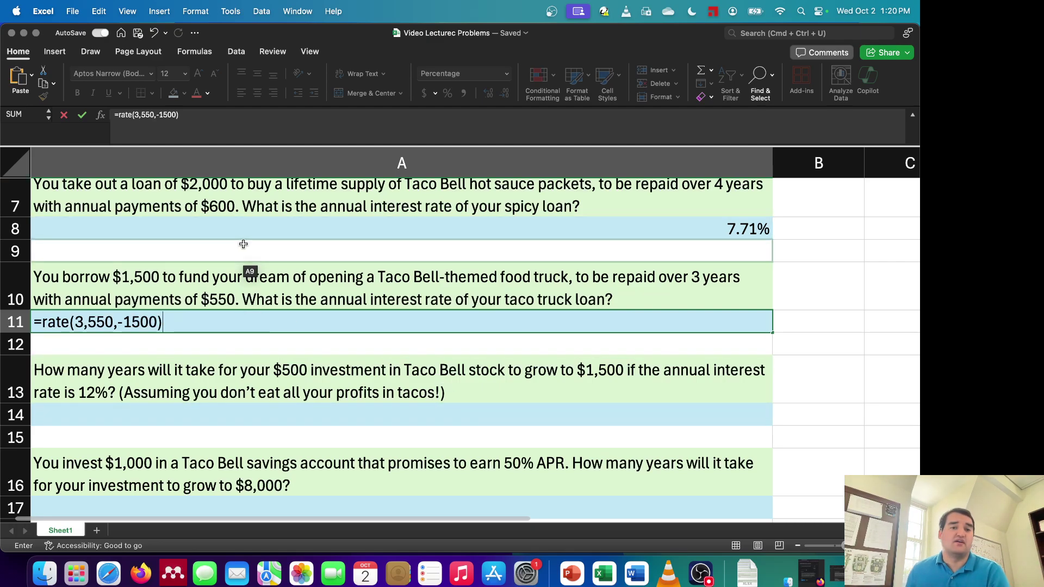
key("Return")
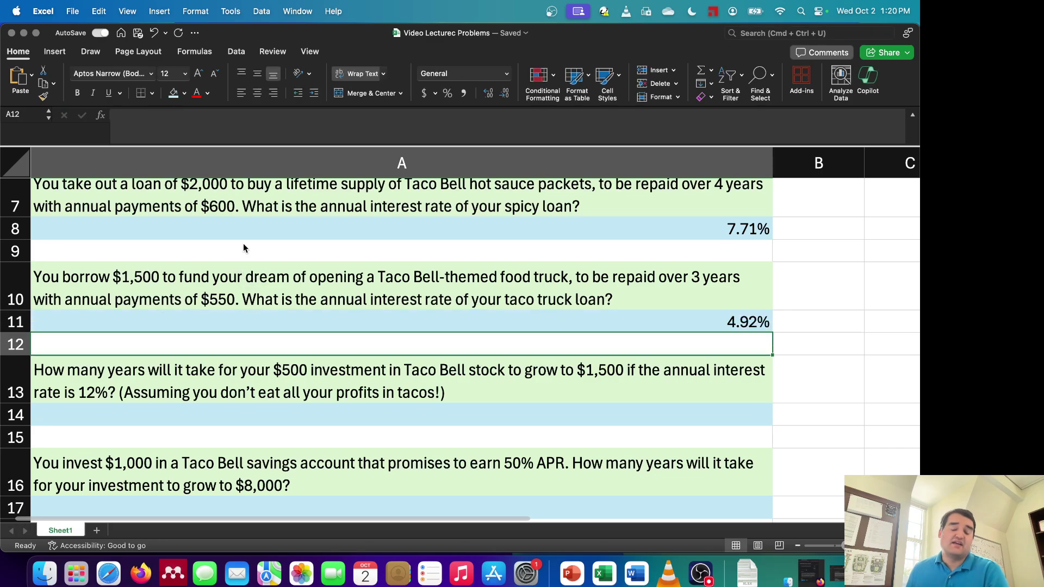
- Enter =NPER(12%,0,500,-1500) in A14, showing about 9.69 years for the stock to triple
left_click(335, 324)
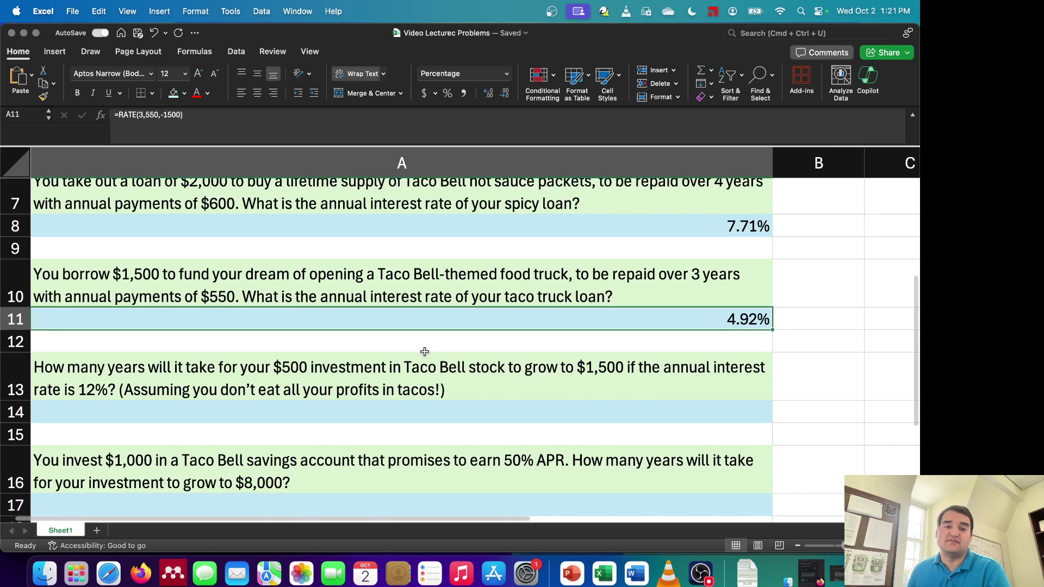
scroll(419, 342, "down", 5)
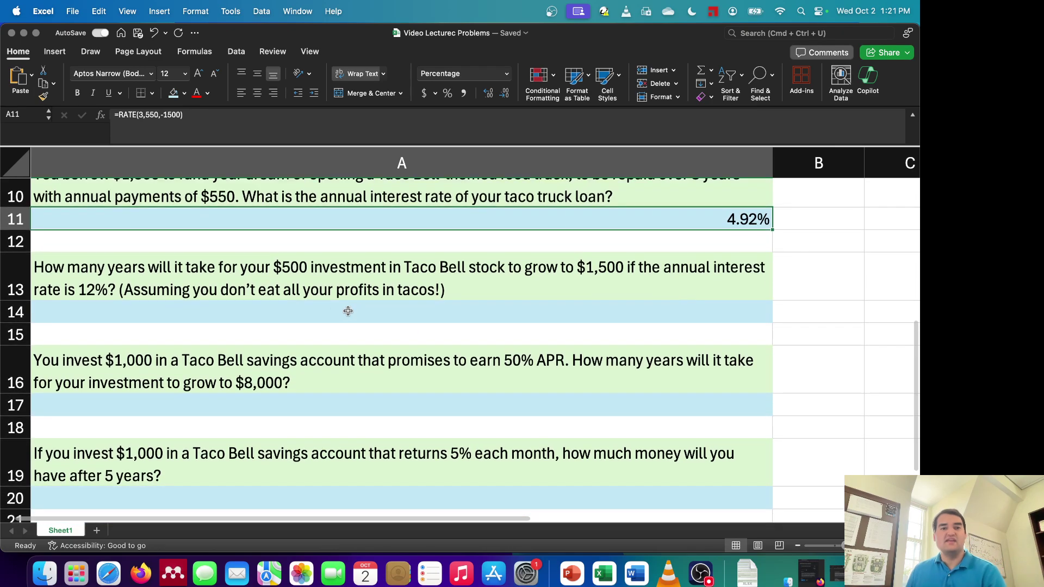
left_click(274, 307)
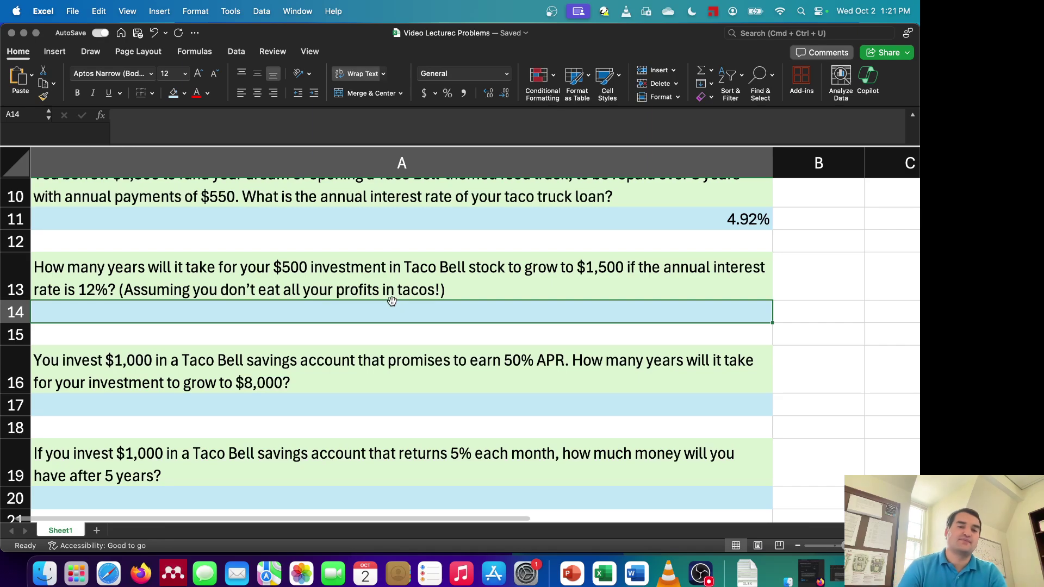
type("=")
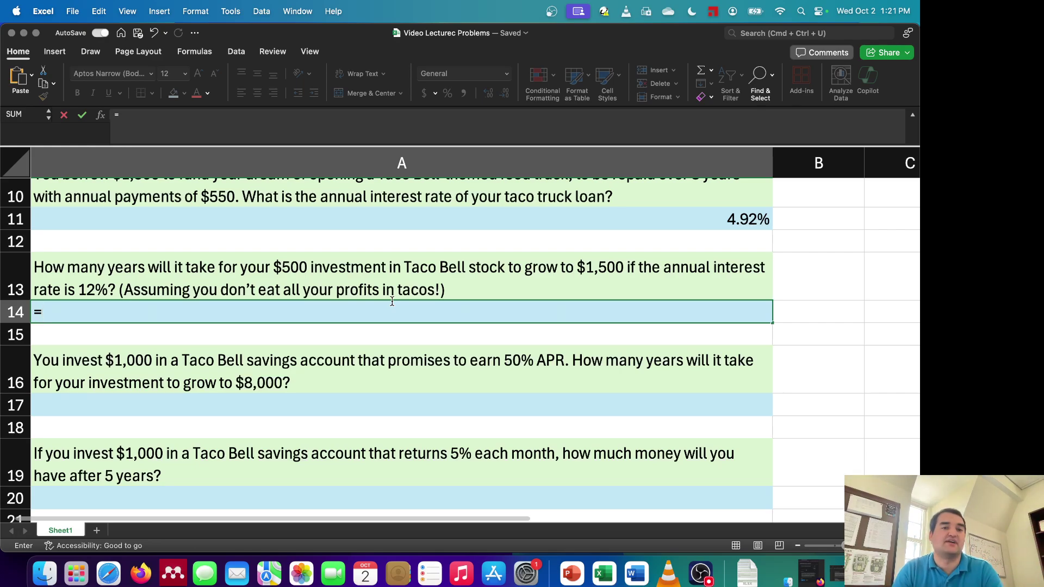
type("nper(")
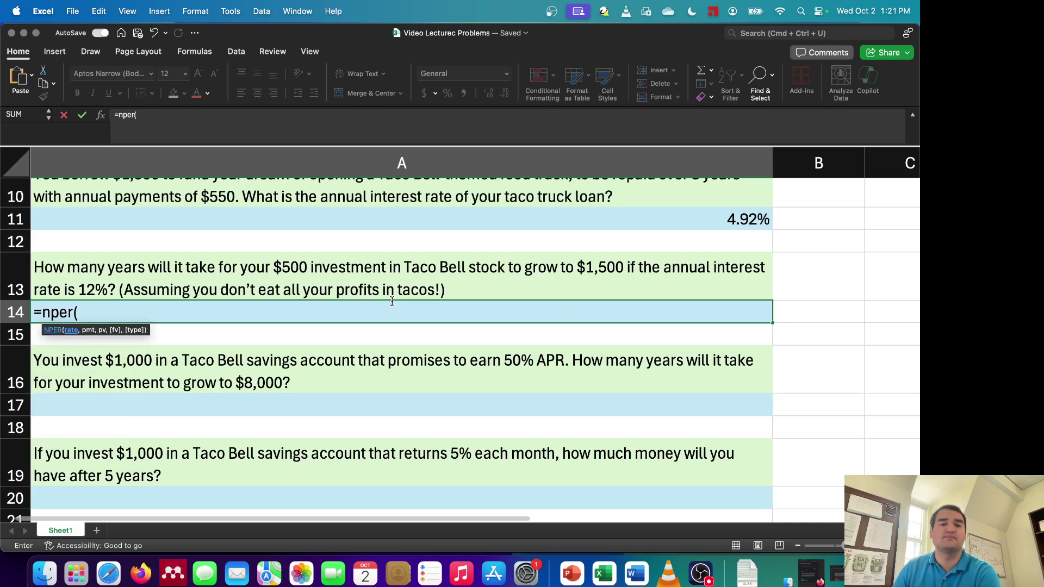
type("12%")
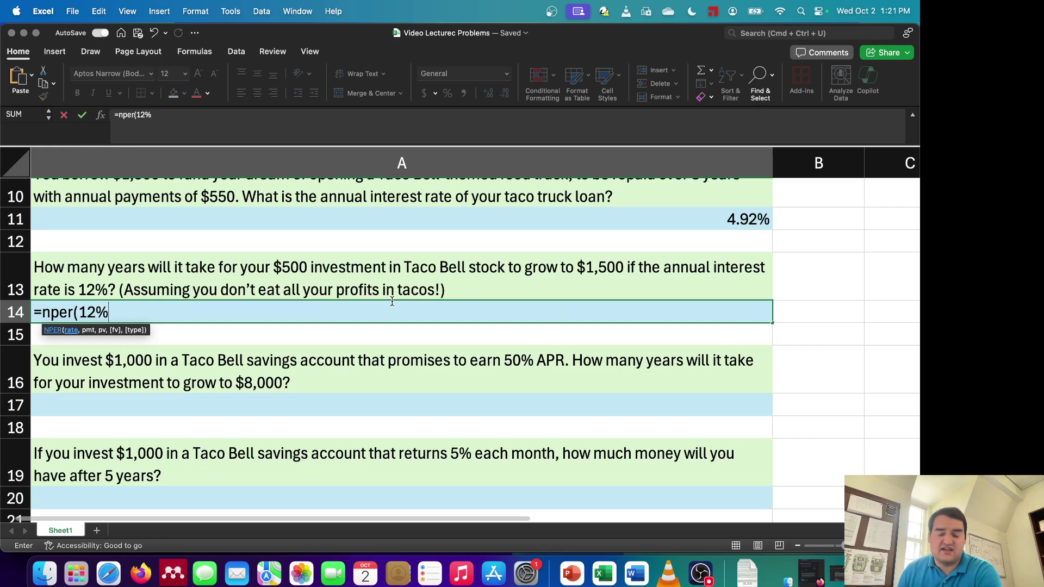
type(",")
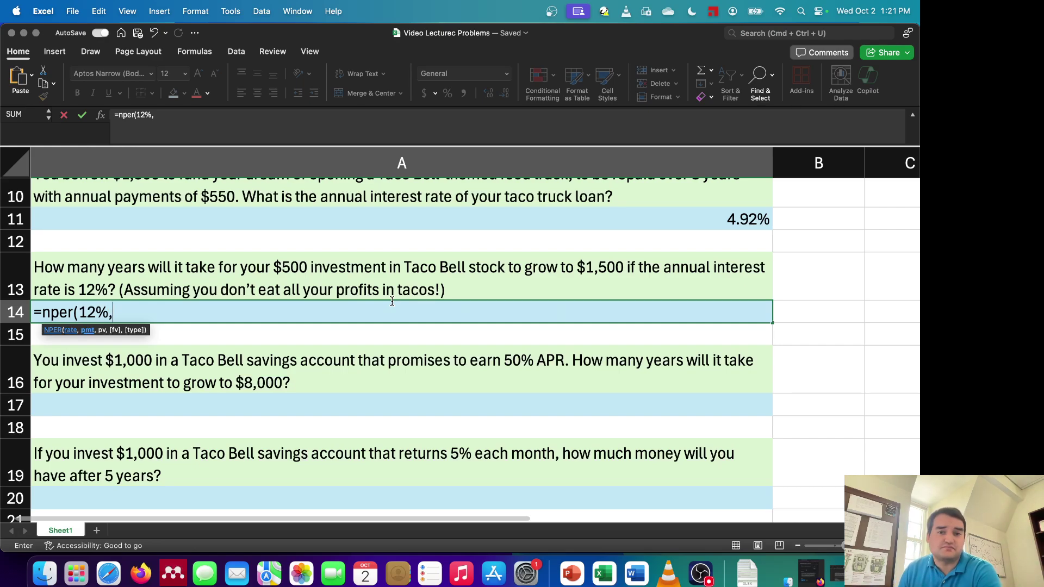
type("0,")
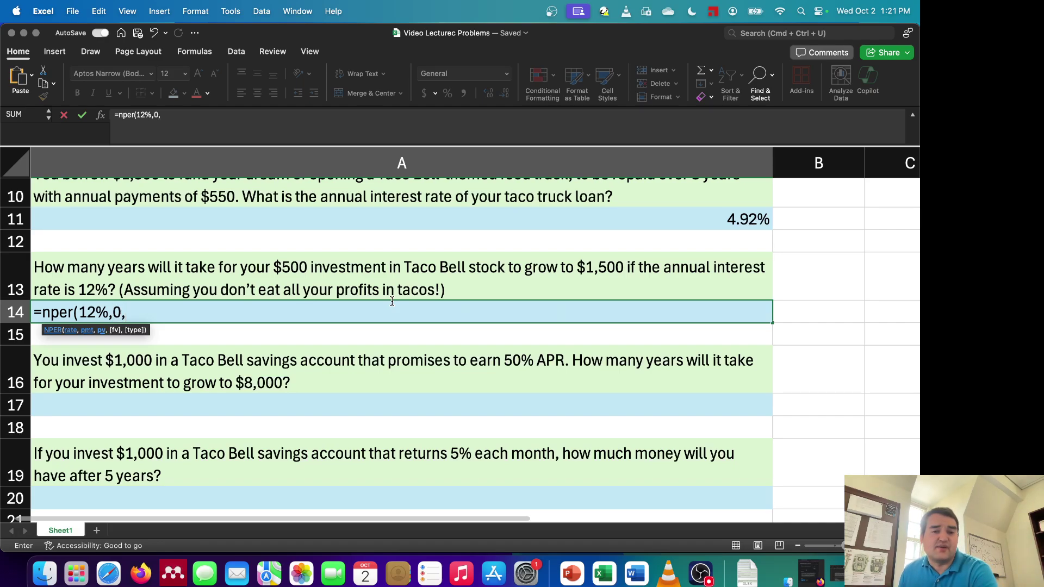
type("500")
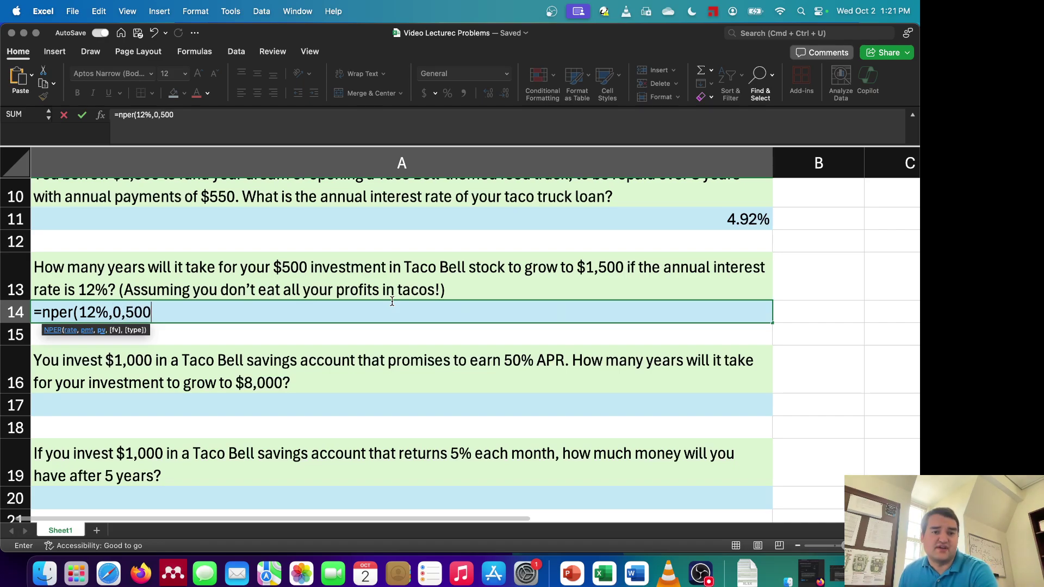
type(",-")
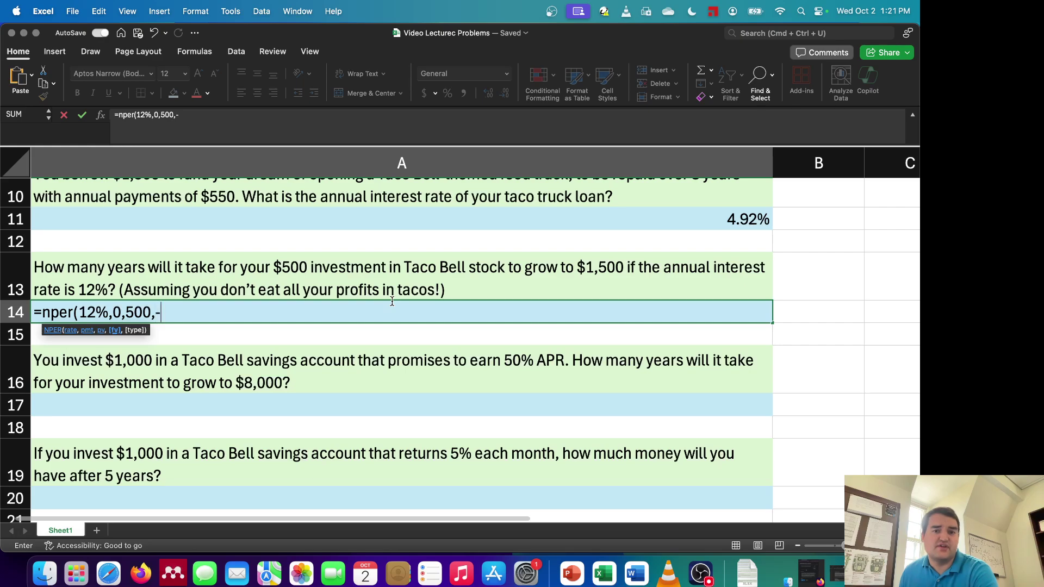
type("1500)")
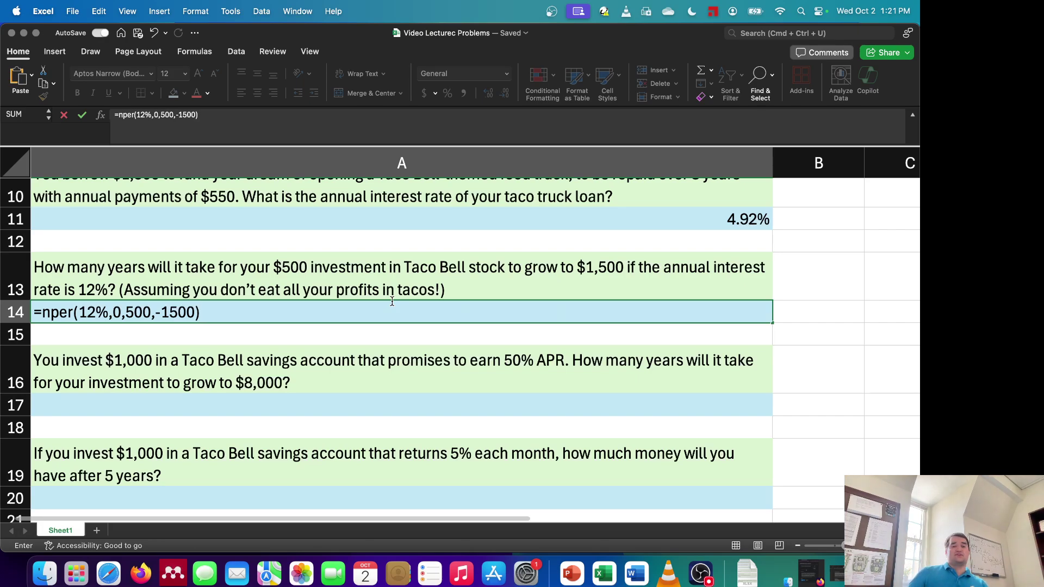
key("Return")
left_click(391, 301)
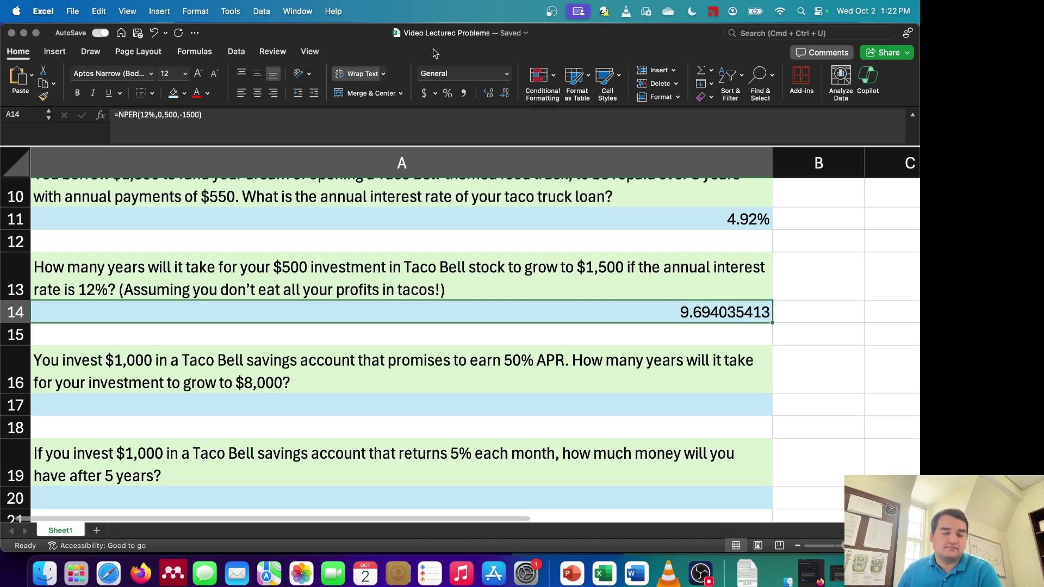
scroll(419, 314, "down", 3)
- Enter =NPER(50%,0,1000,-8000) in A17, showing about 5.13 years to reach $8,000
scroll(419, 315, "down", 1)
left_click(404, 307)
scroll(428, 307, "down", 1)
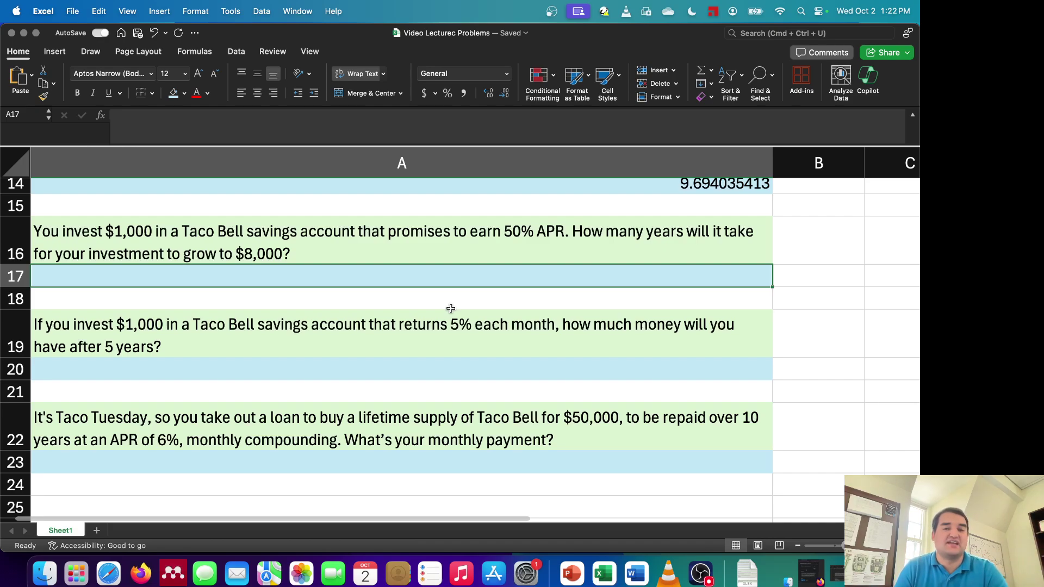
type("=")
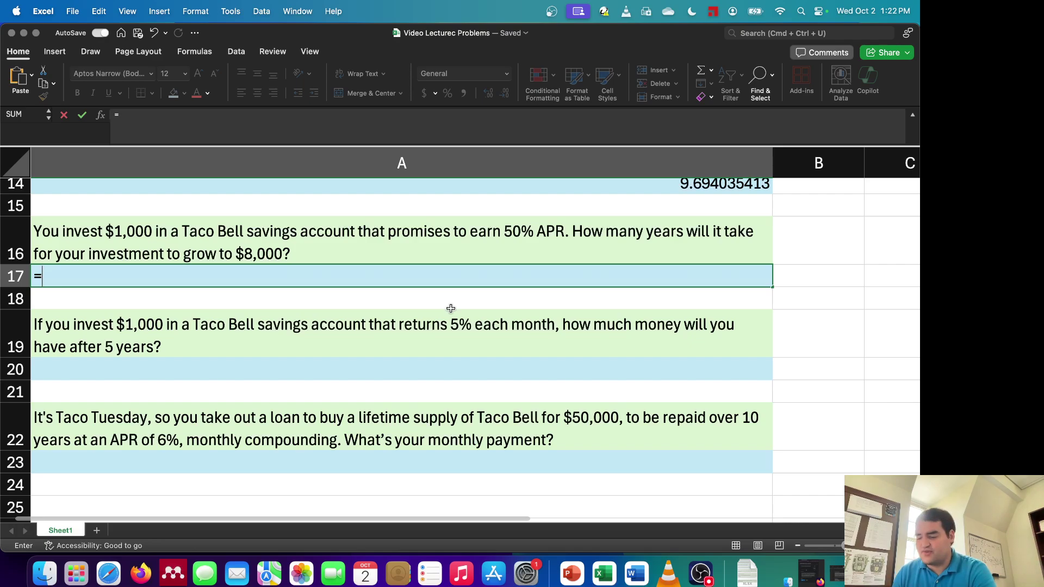
type("nper(")
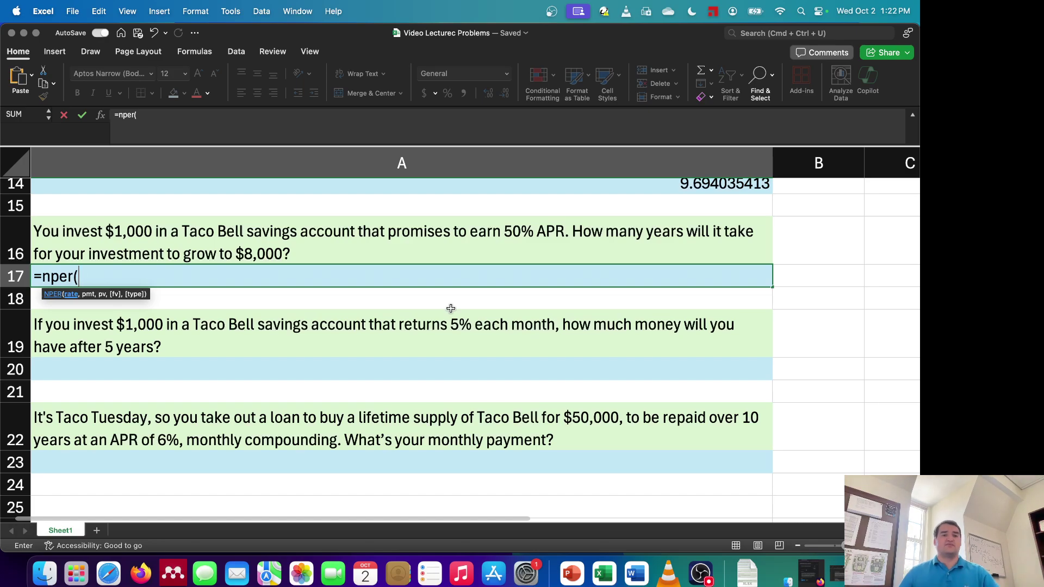
type("50%")
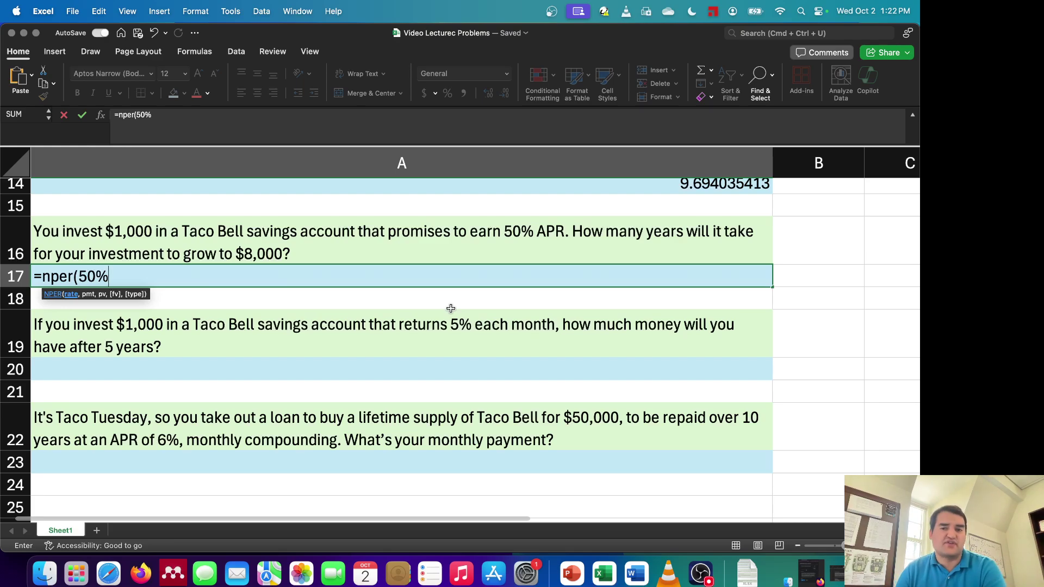
type(",")
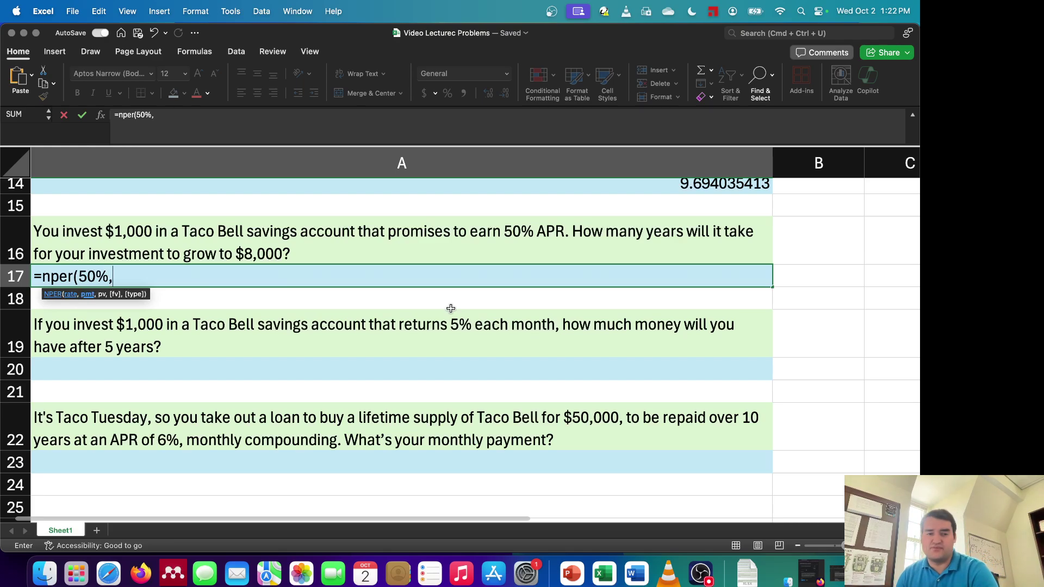
type("0,")
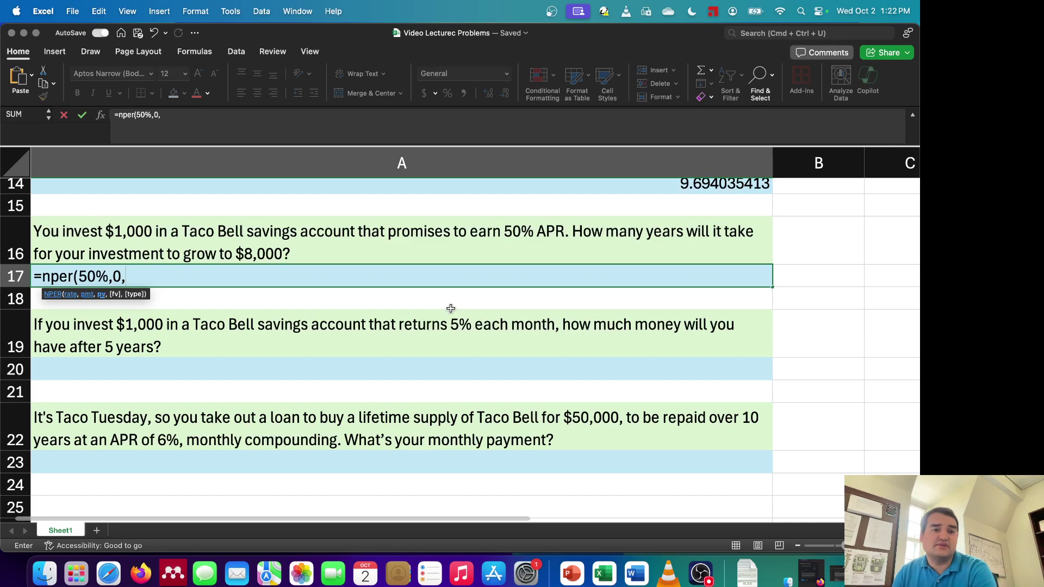
type("10")
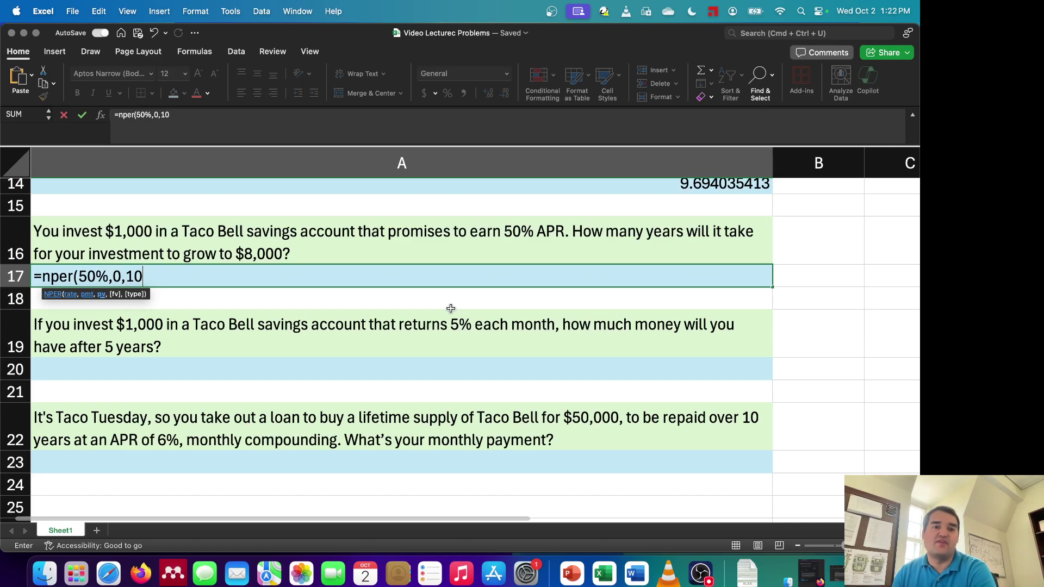
type("00,-8000)")
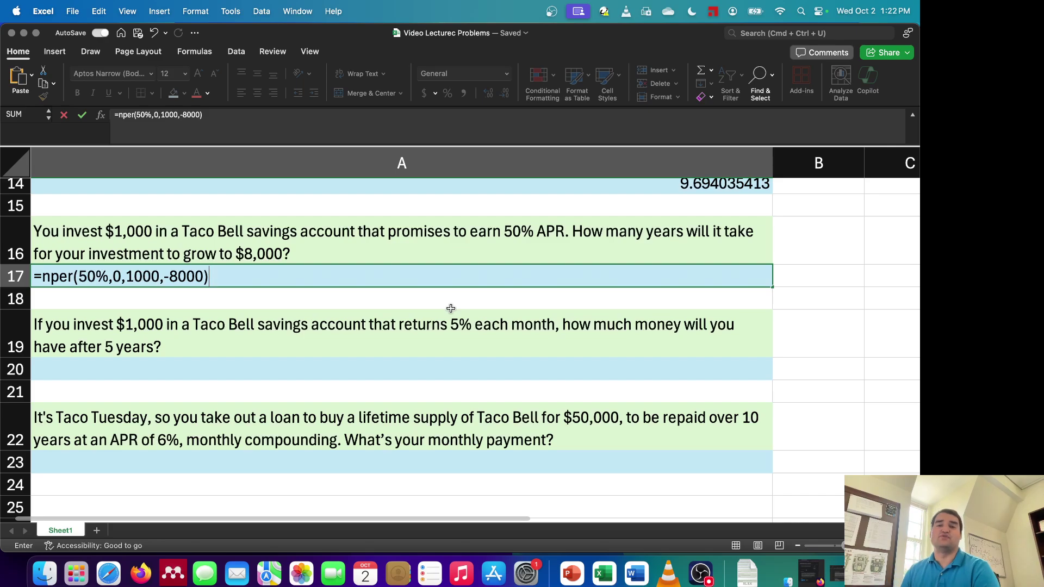
key("Return")
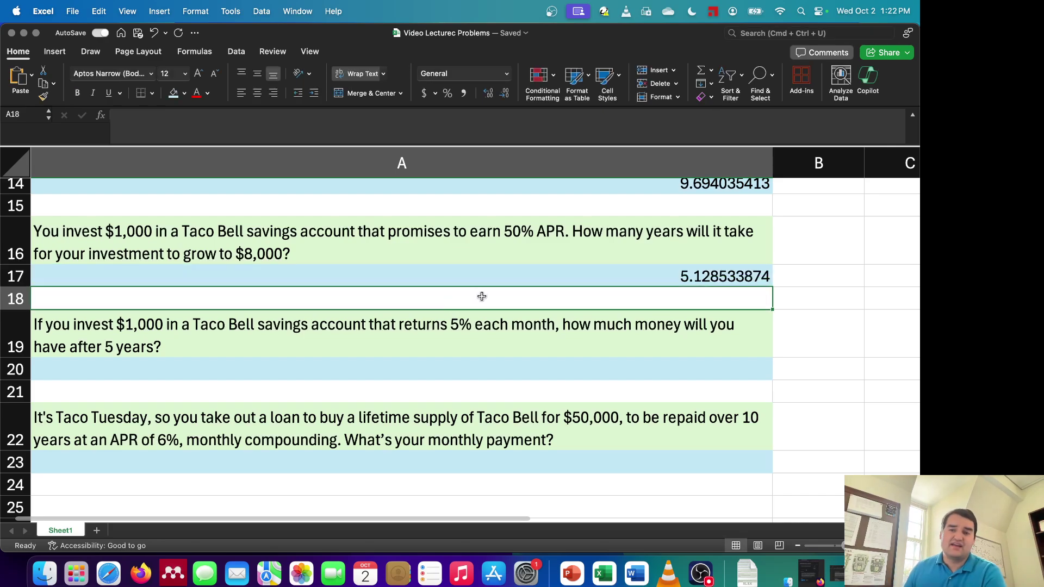
left_click(475, 276)
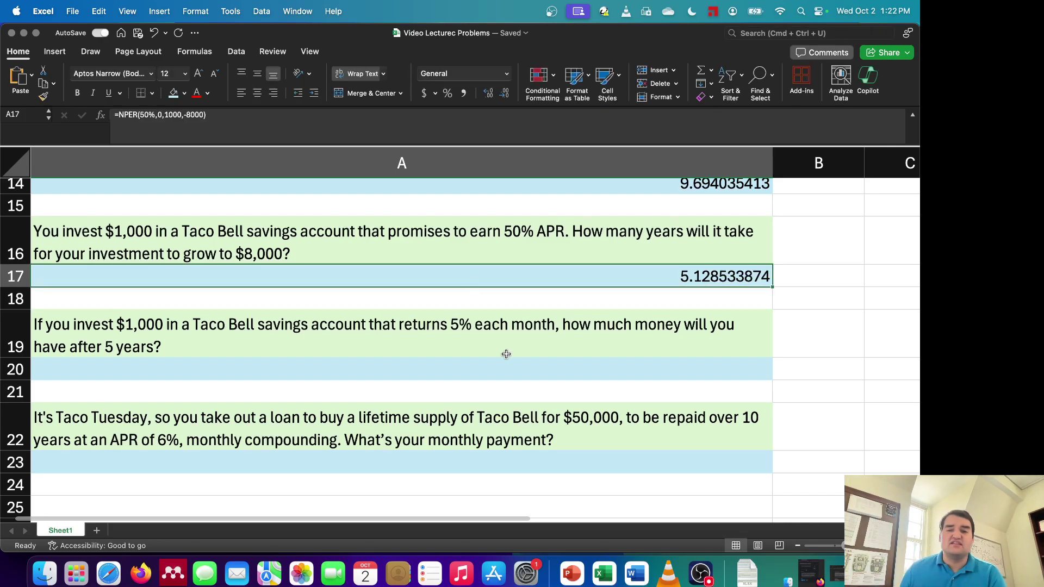
scroll(509, 365, "down", 1)
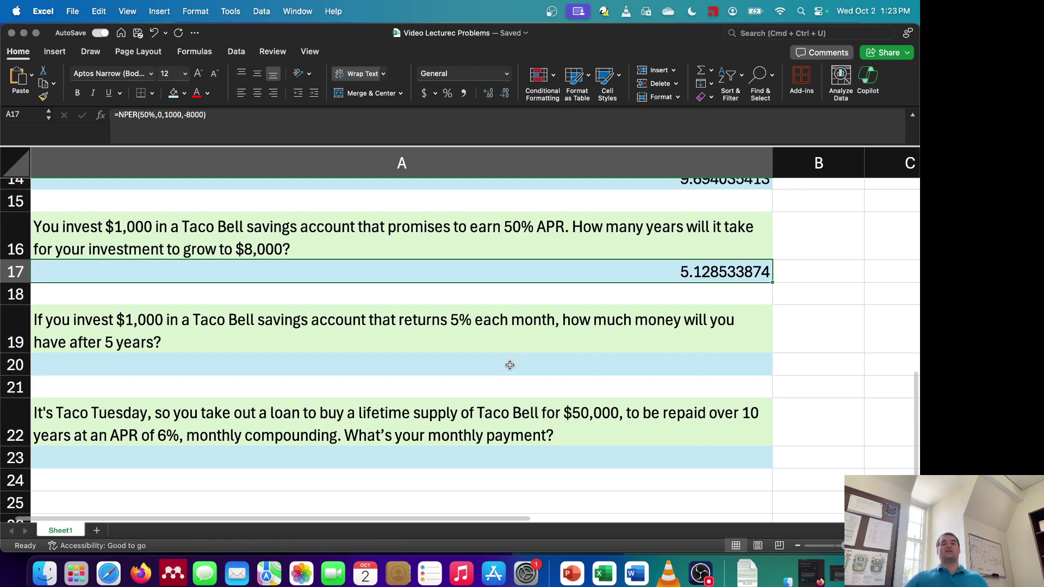
- Enter =FV(5%,5*12,0,-1000) in A20, giving a future value of $18,679.19
scroll(494, 364, "down", 2)
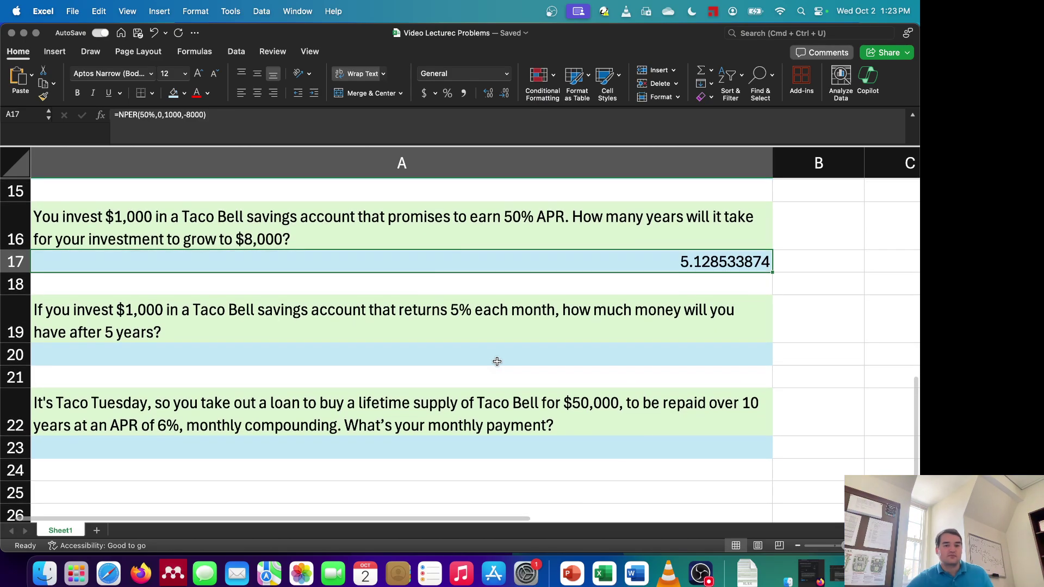
left_click(466, 334)
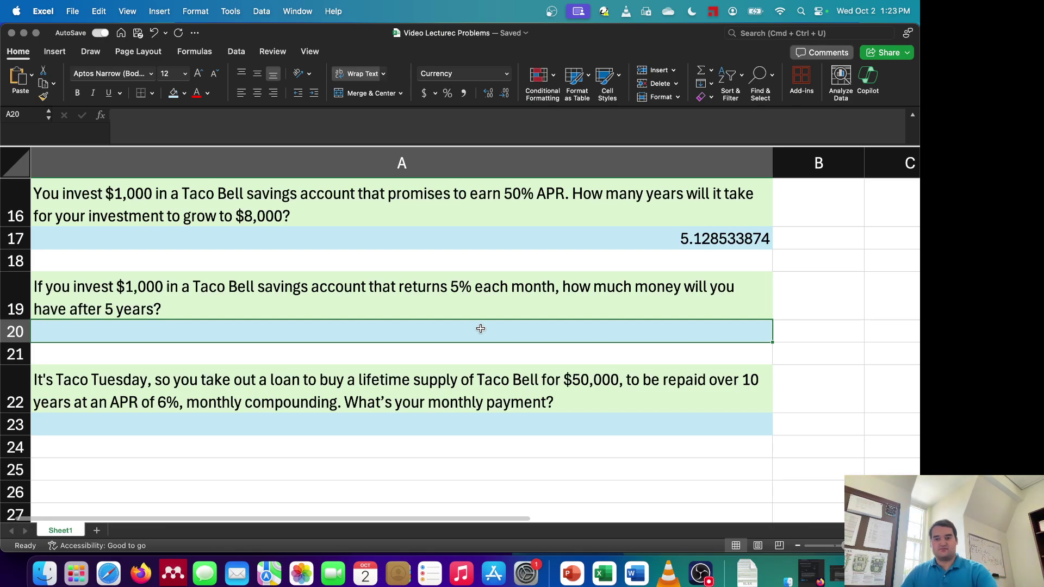
type("=fv(")
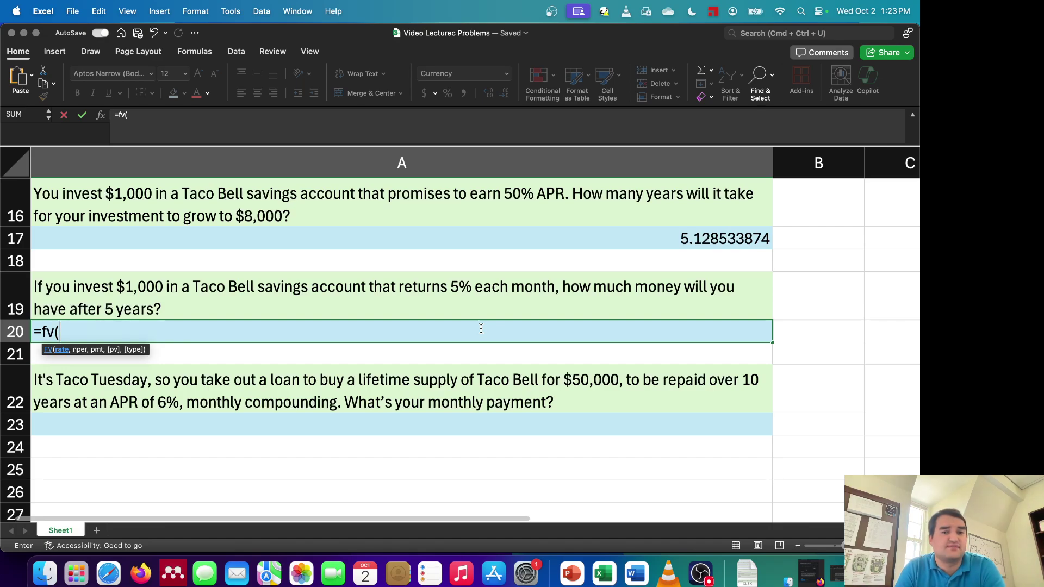
type("5%,")
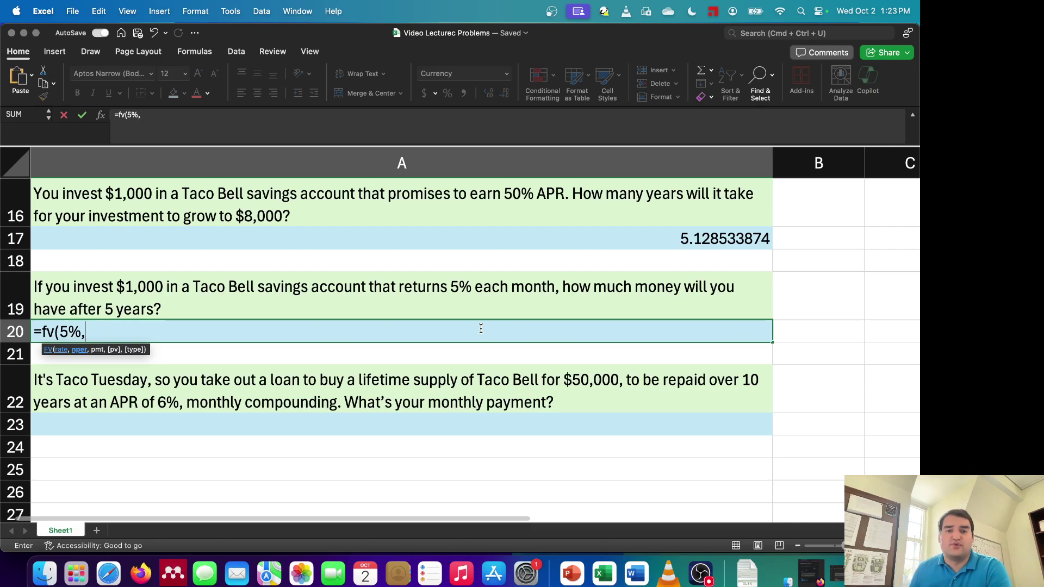
type("5*12")
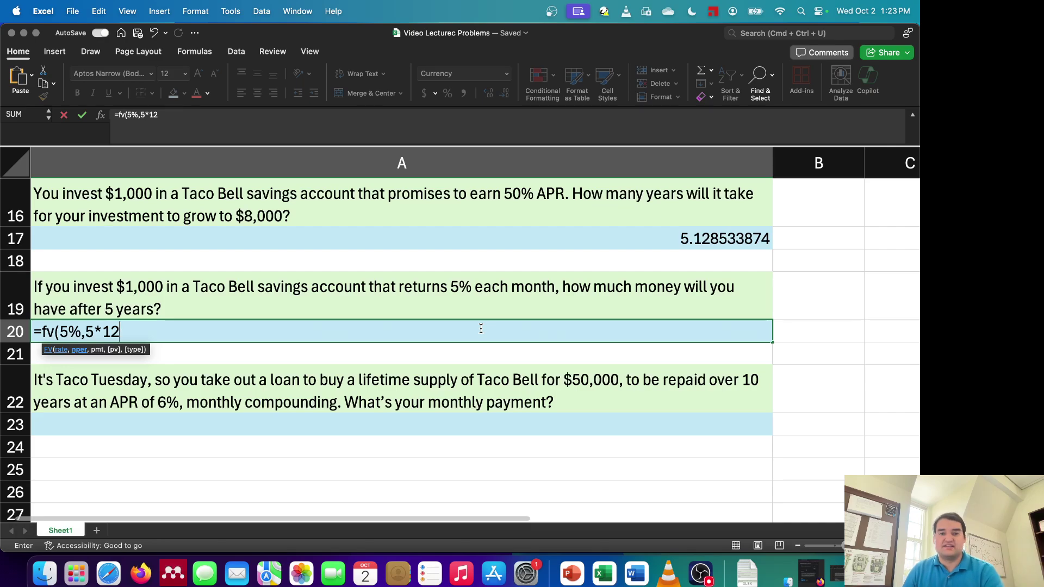
type(",")
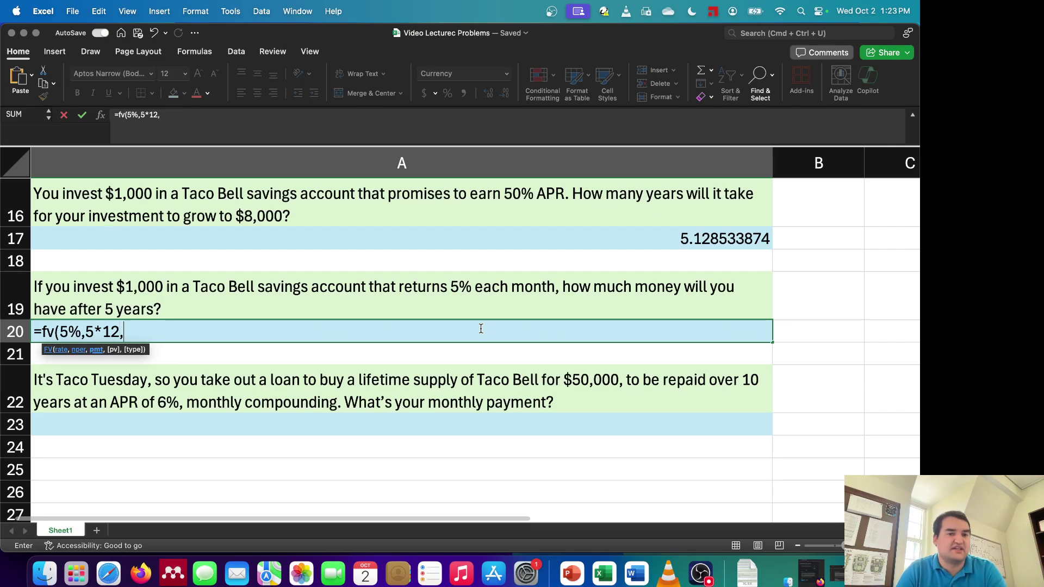
type("0")
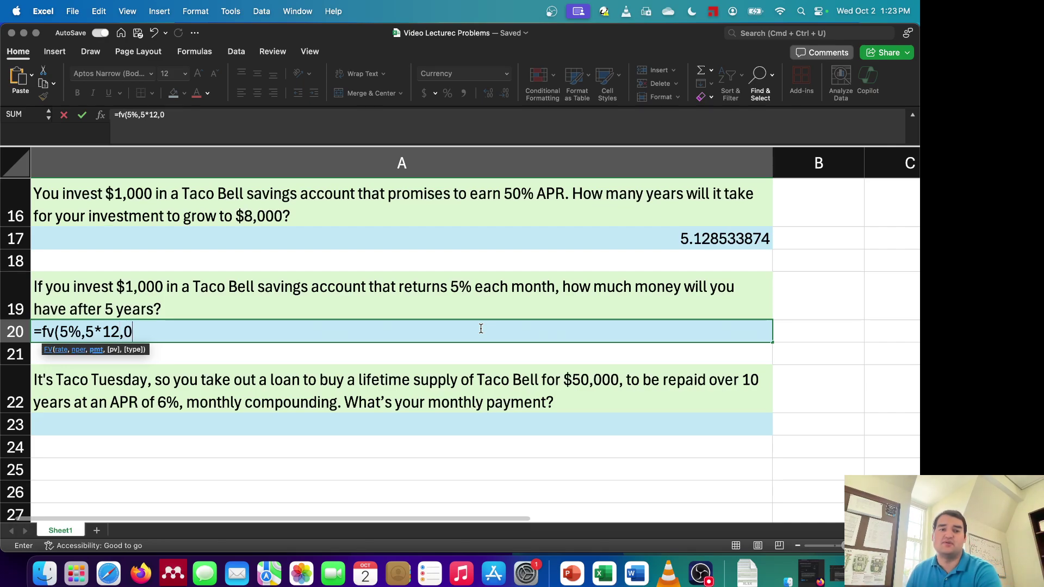
type(",-10")
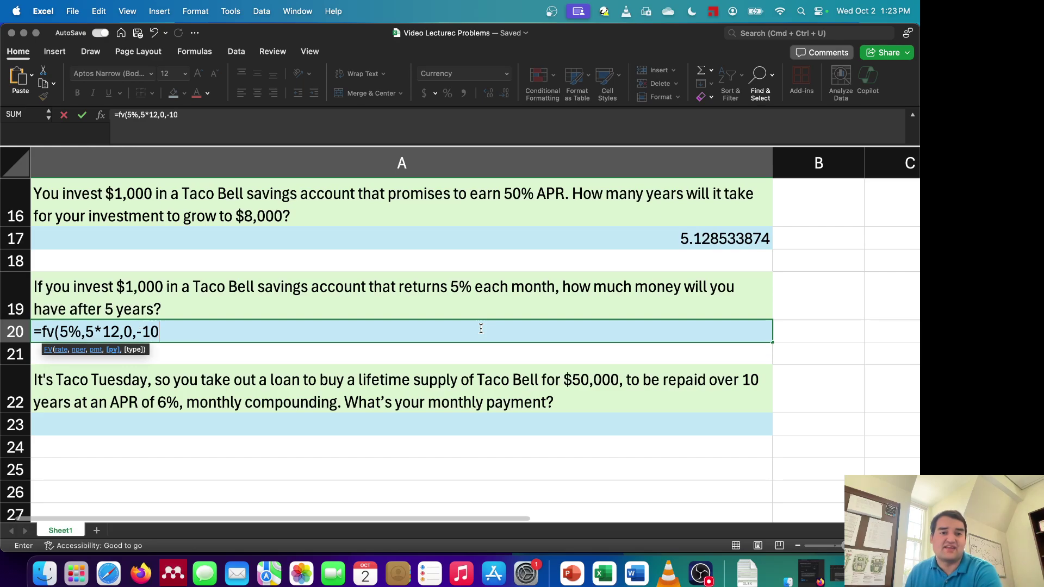
type("00)")
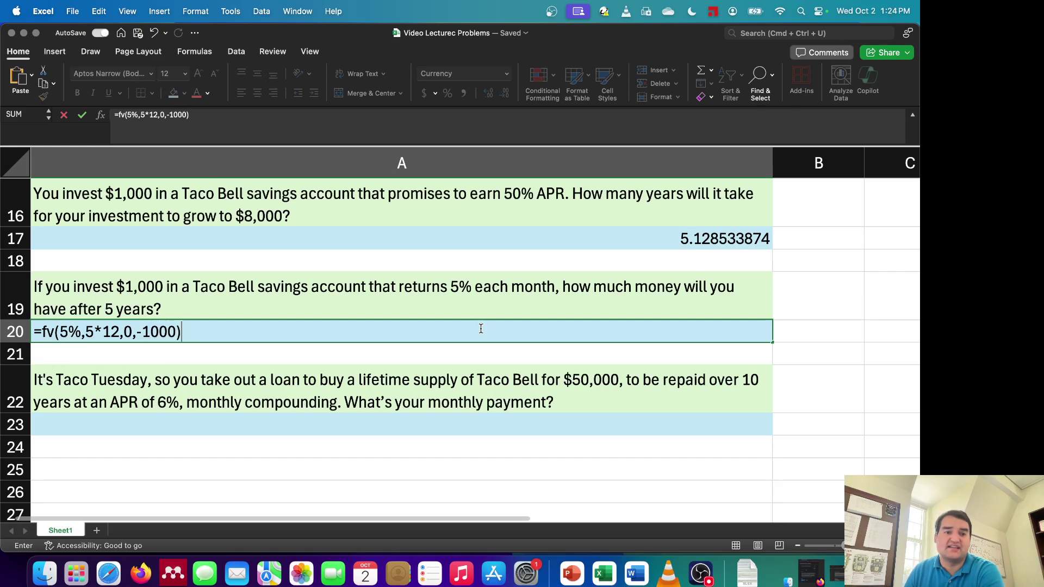
key("Return")
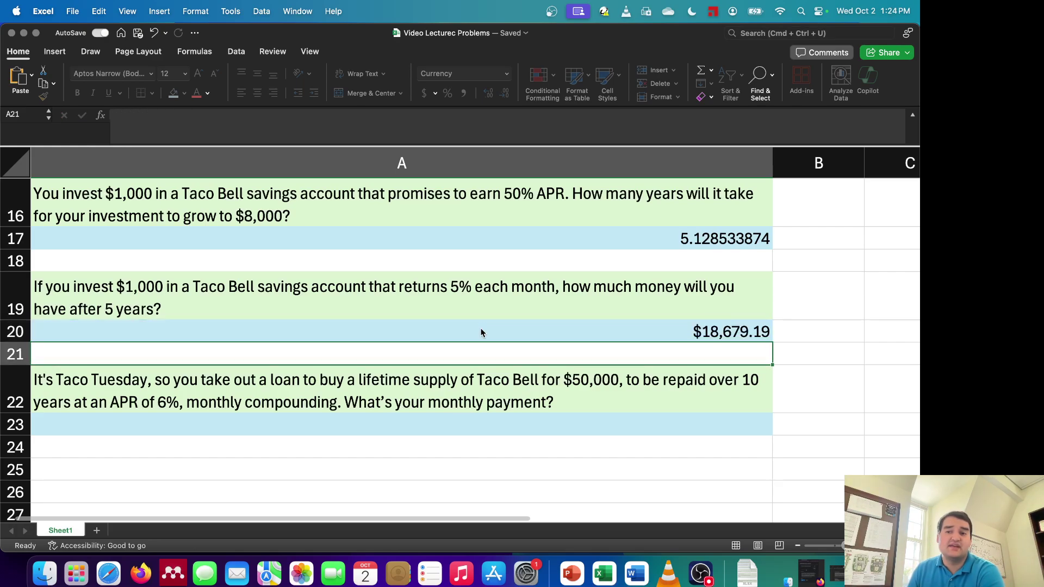
left_click(481, 332)
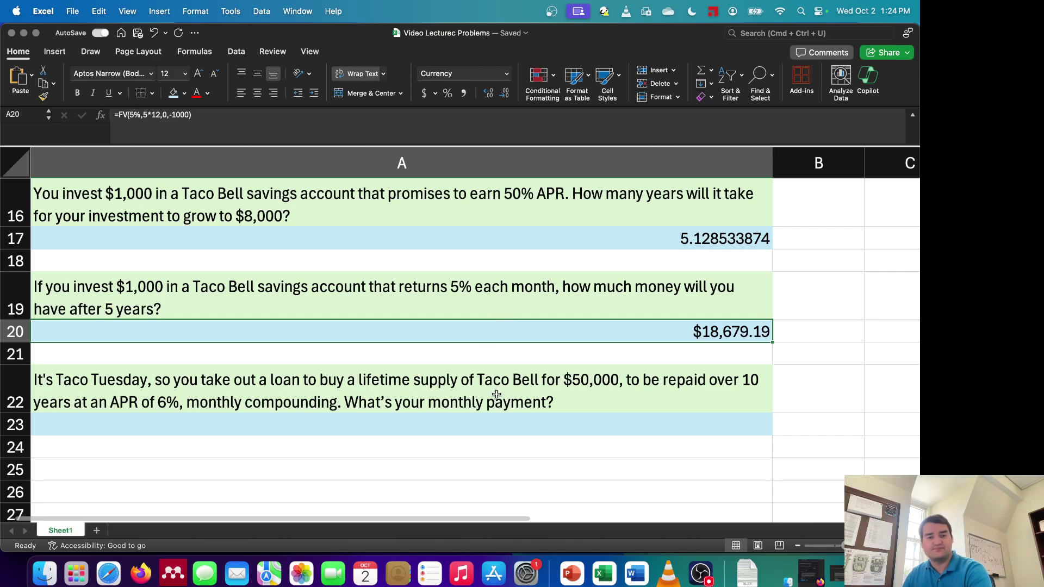
left_click(491, 419)
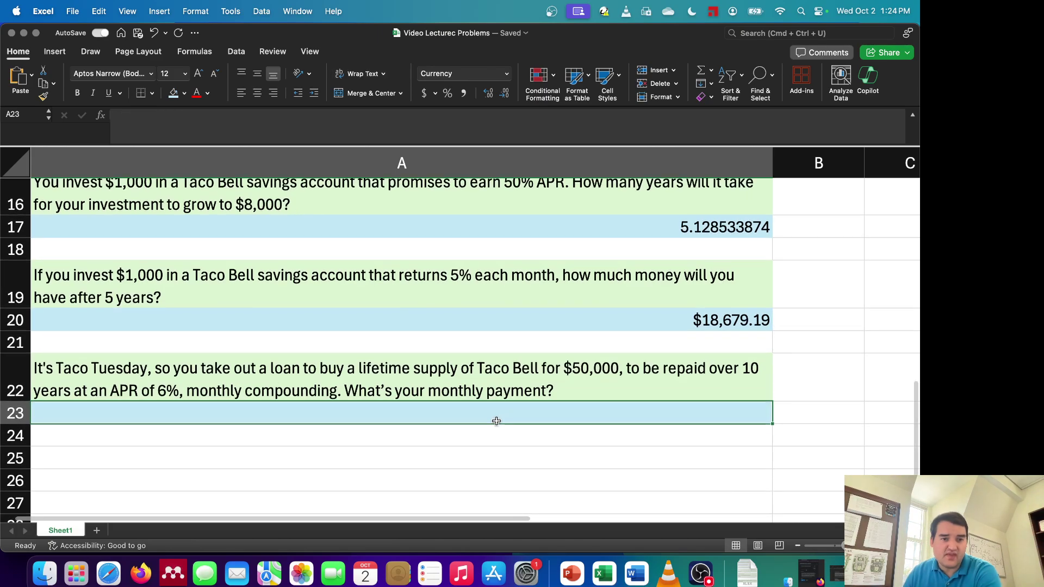
- Enter =PMT(6%/12,10*12,-50000) in A23, giving a $555.10 monthly payment
scroll(498, 422, "down", 3)
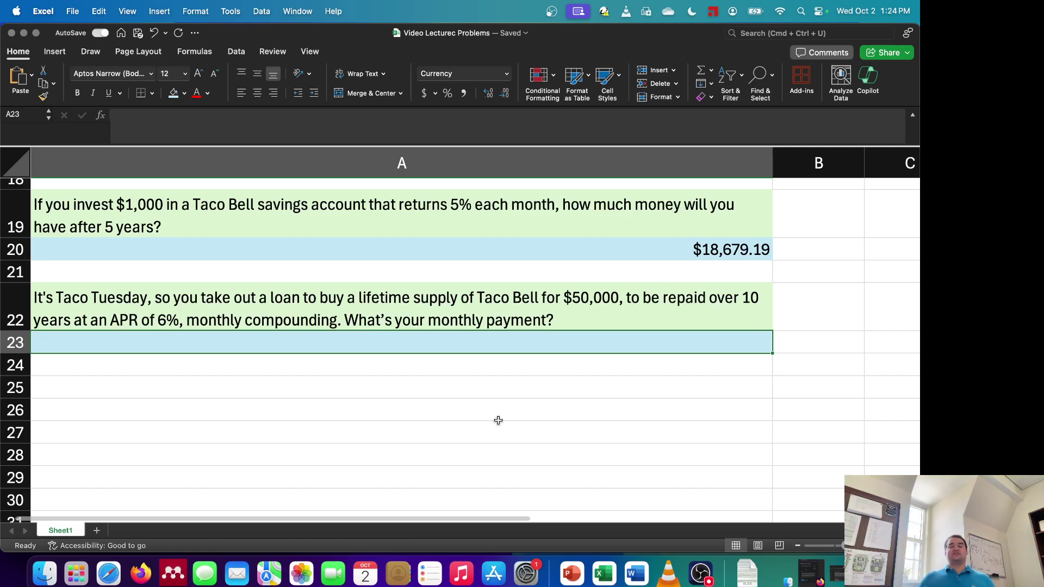
type("=pmt(")
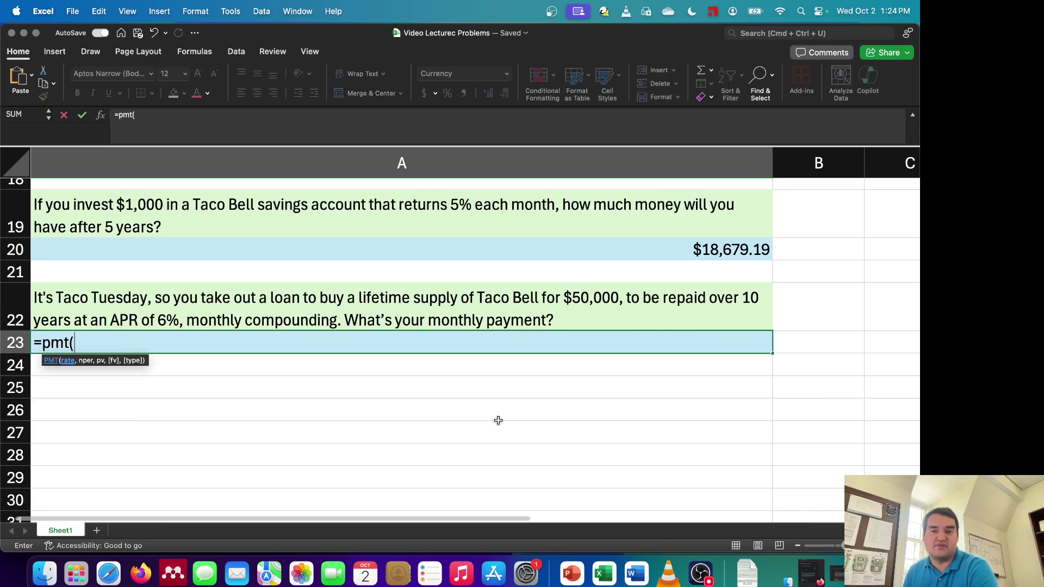
type("6%/123")
key("BackSpace")
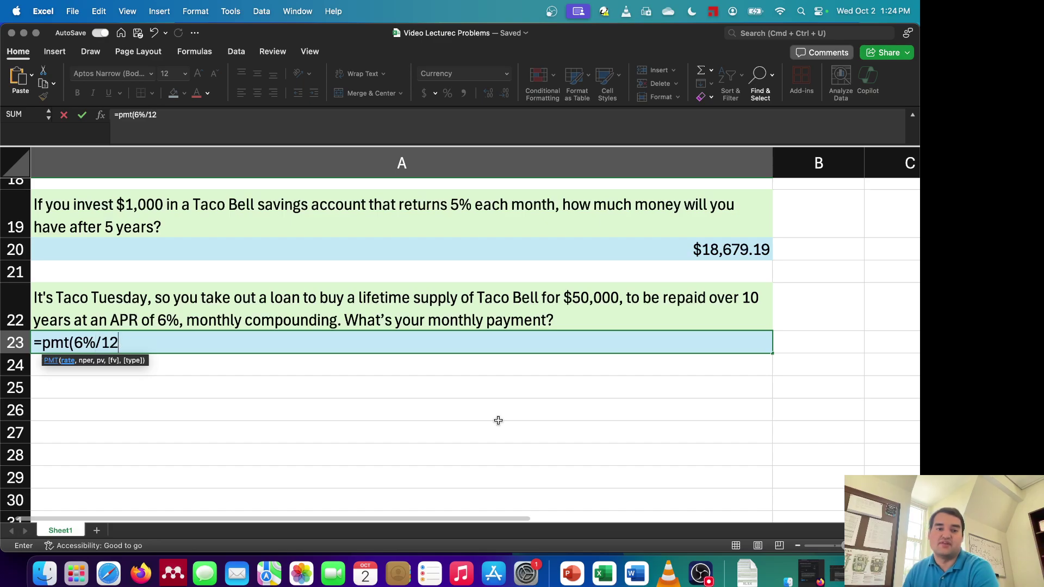
type(",")
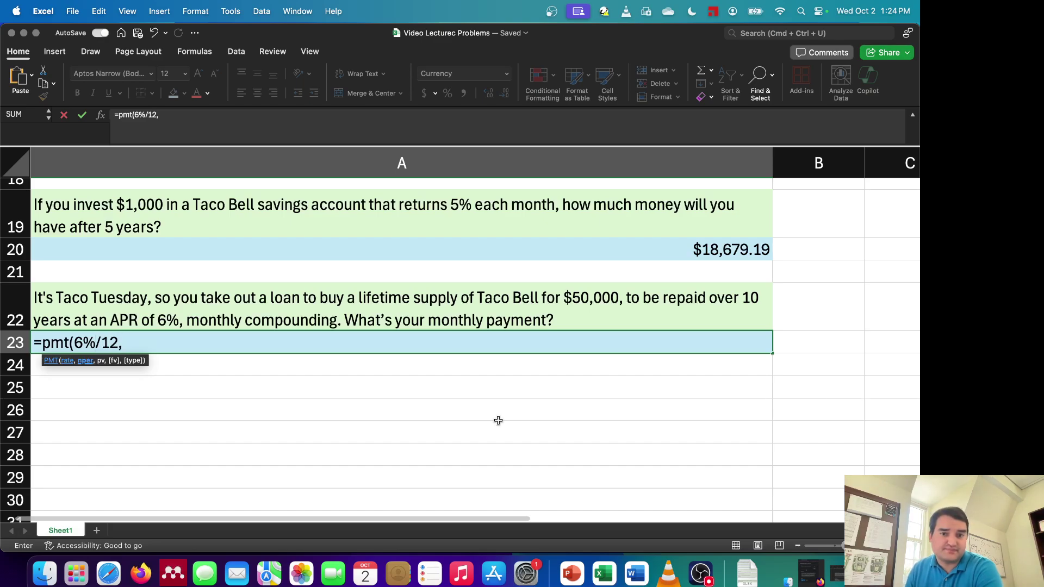
type("10*12")
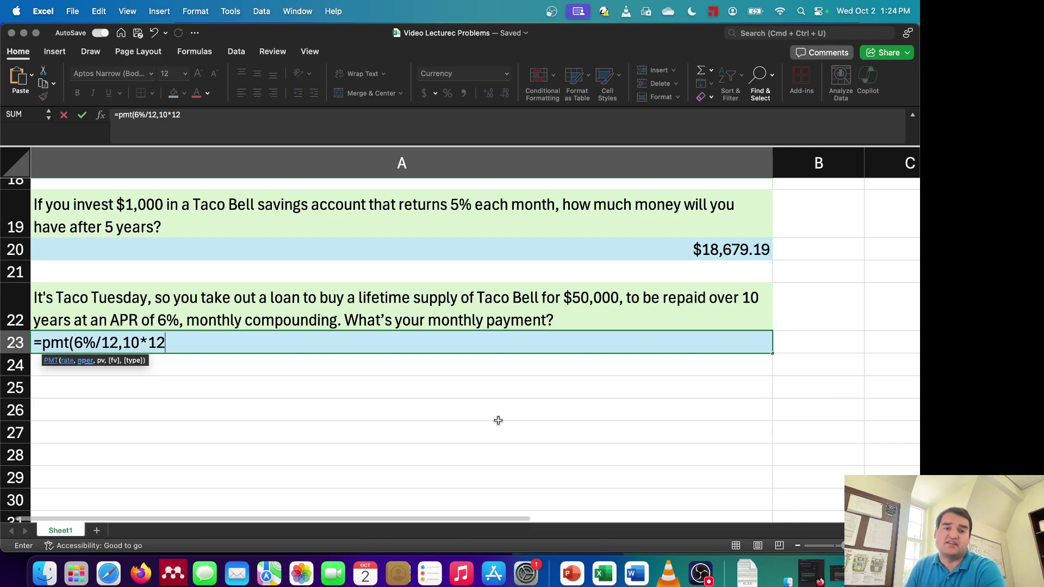
type(",")
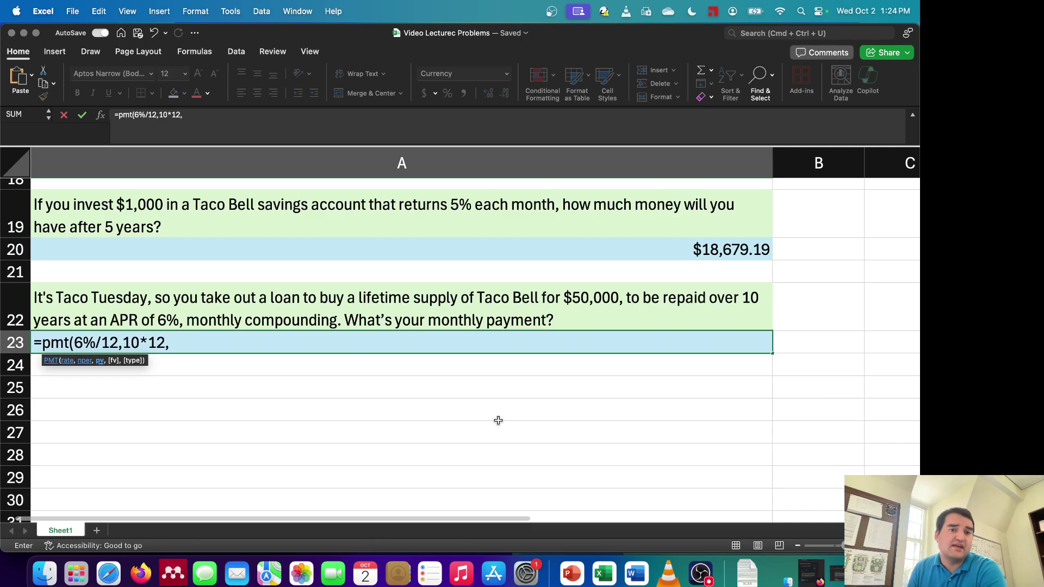
type("-50000)")
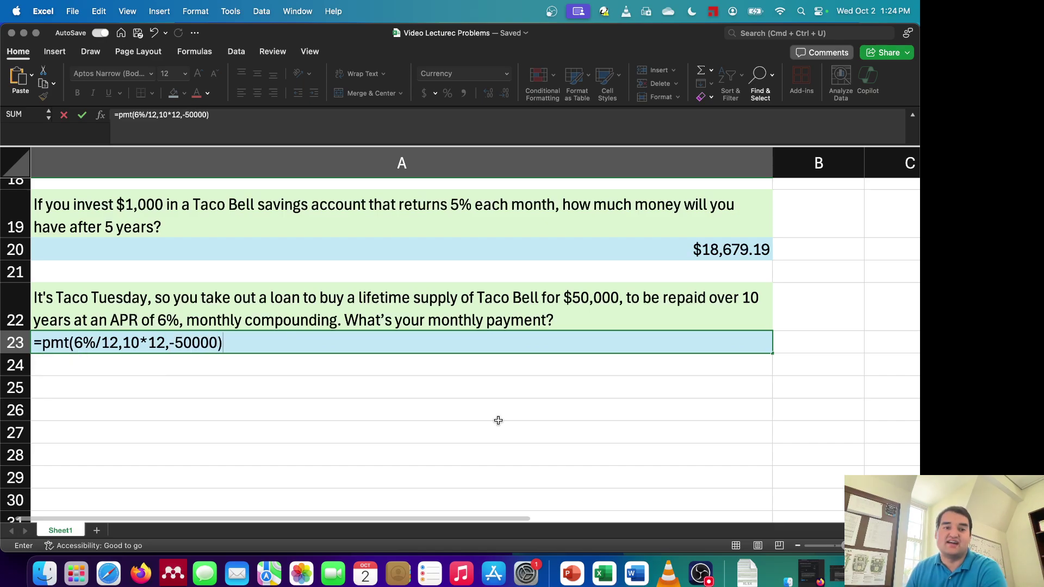
key("Return")
left_click(600, 337)
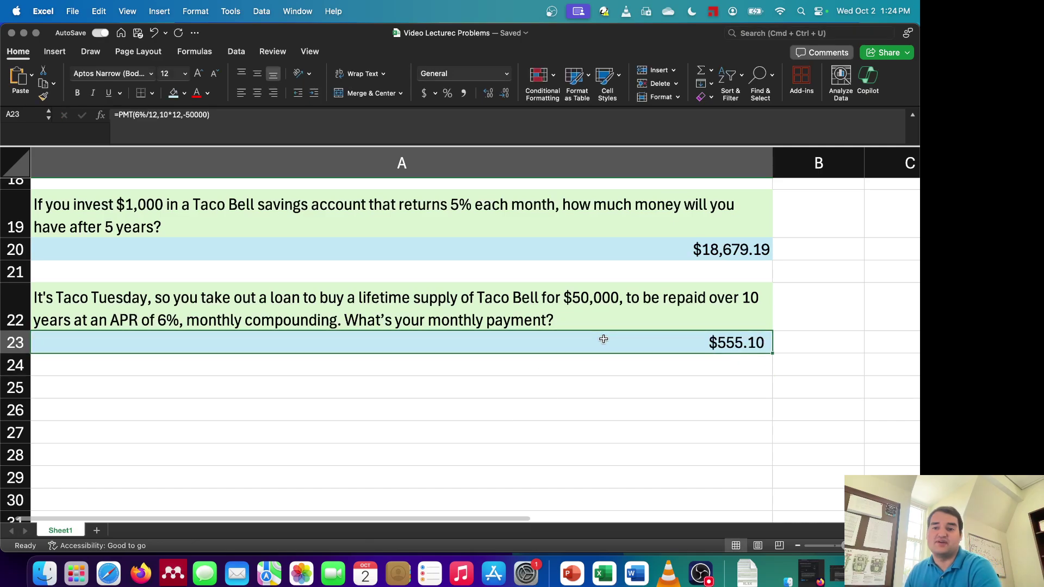